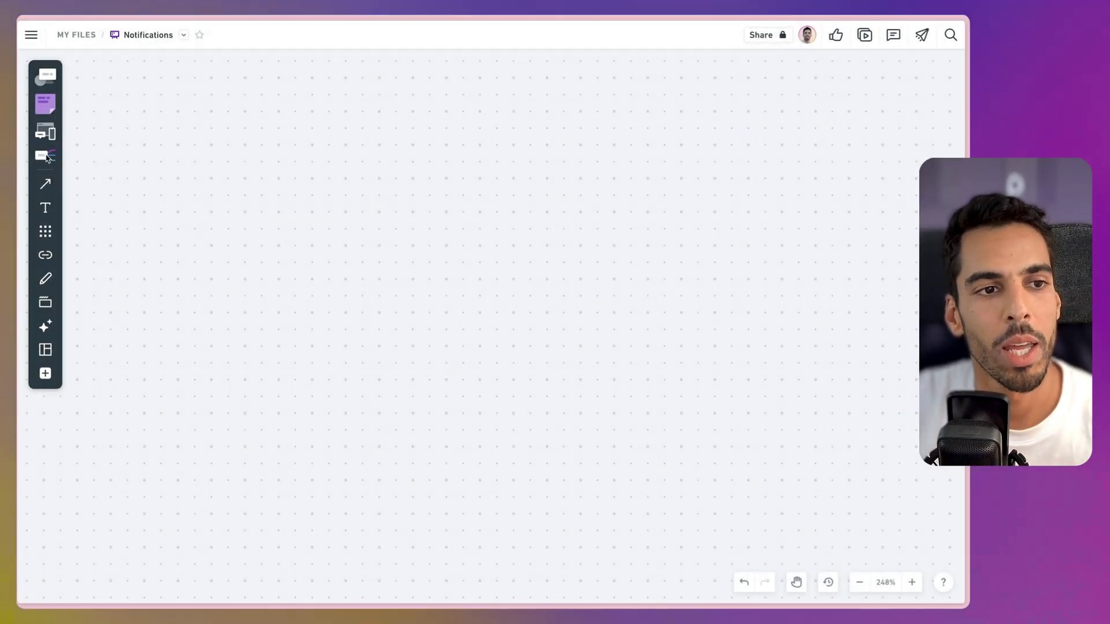
Step: Start a Notifications mind map with a 'What triggers you as a watcher?' branch, then open ClickUp's Blogging list
left_click(45, 155)
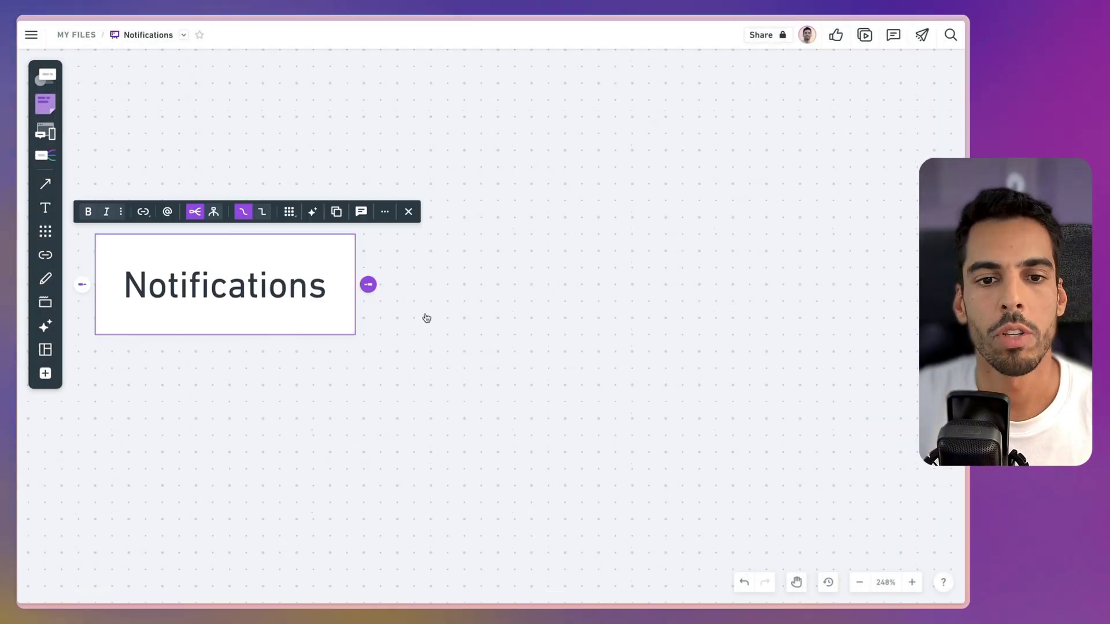
left_click(369, 285)
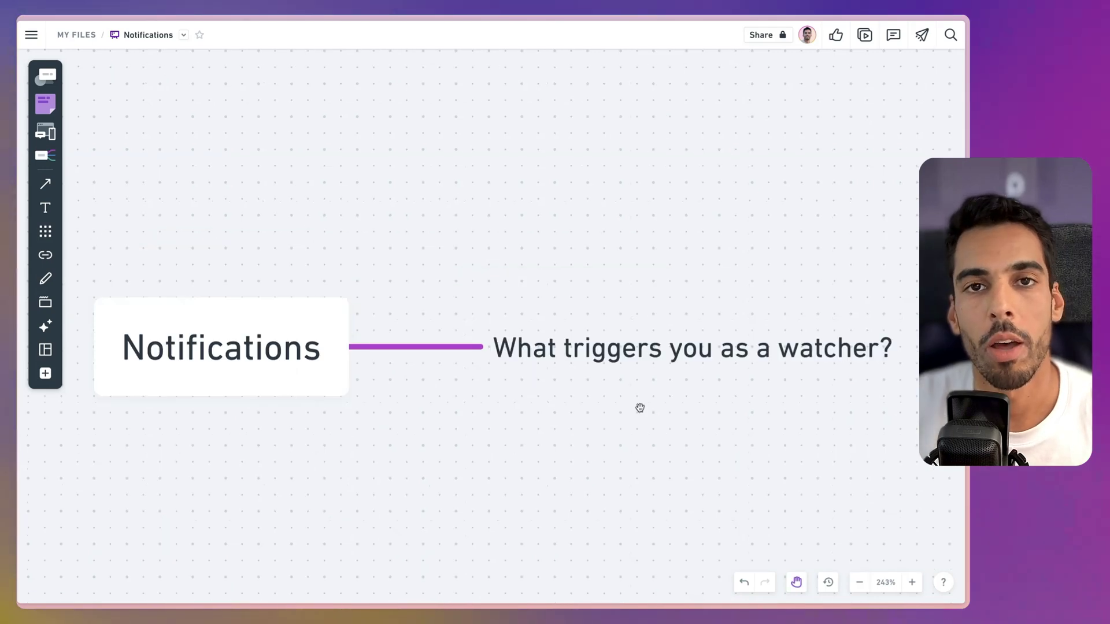
left_click_drag(639, 405, 622, 409)
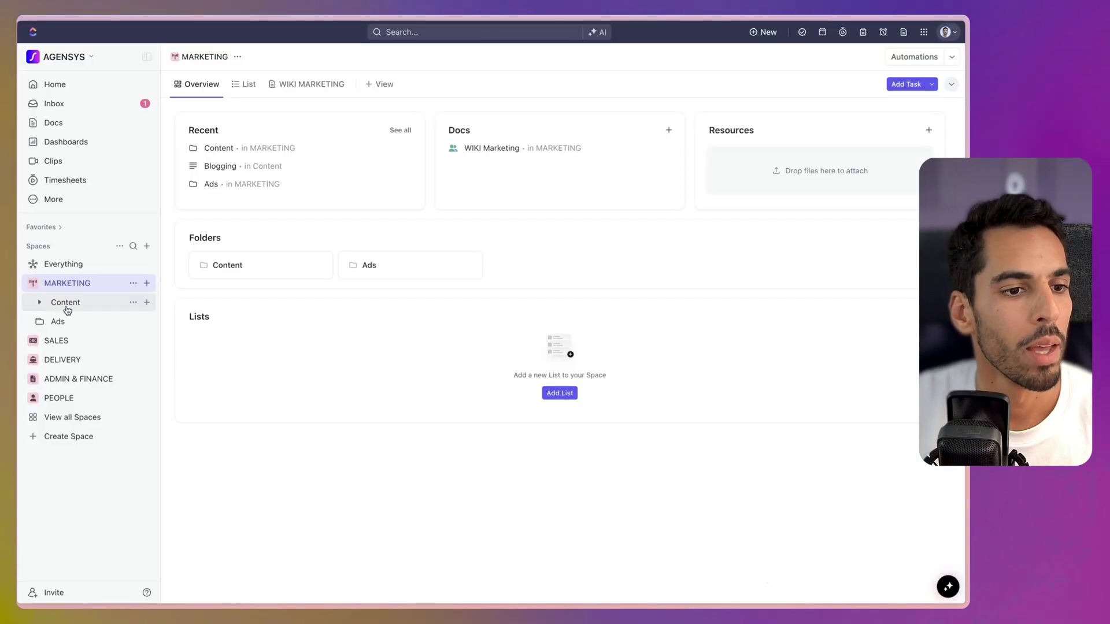
left_click(69, 301)
left_click(75, 321)
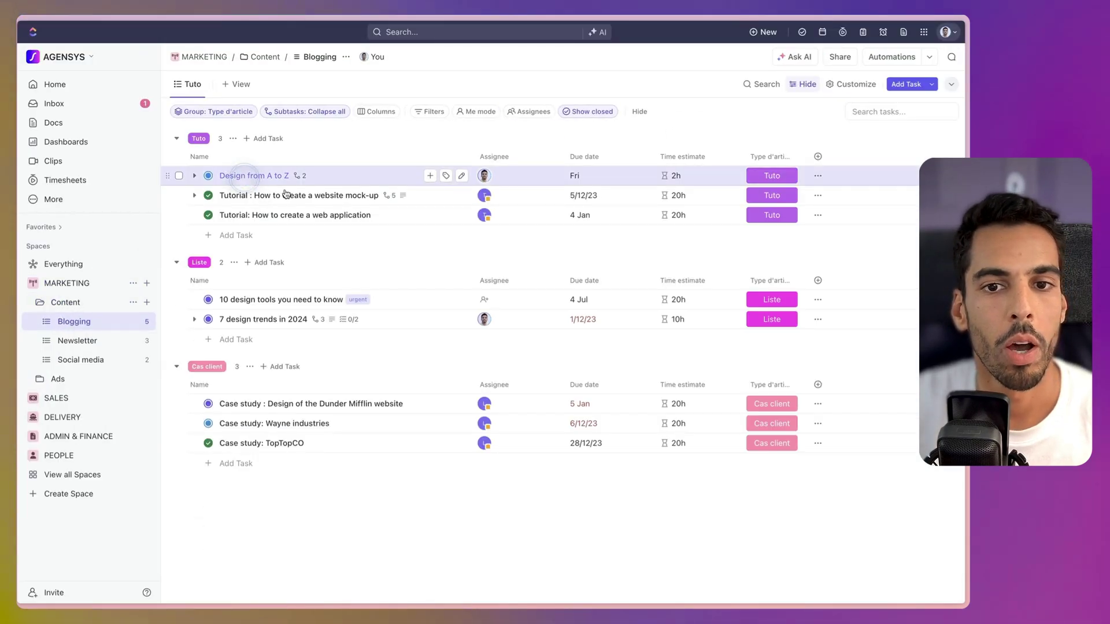
Step: Show who watches the Design from A to Z task, then add a second Notifications branch
left_click(248, 177)
left_click(869, 96)
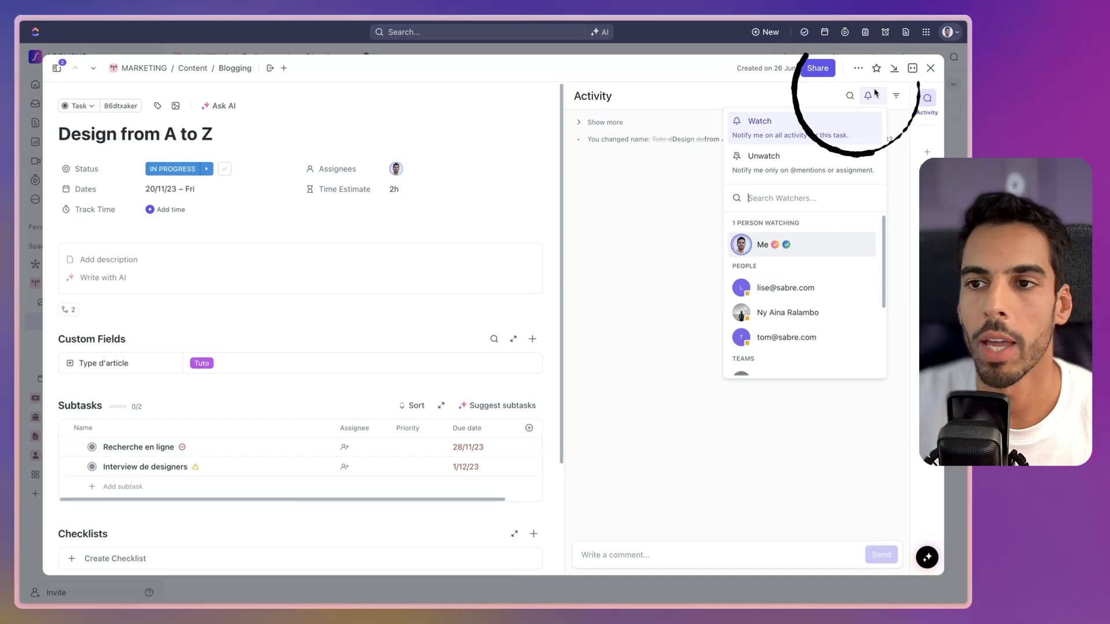
mouse_move(799, 247)
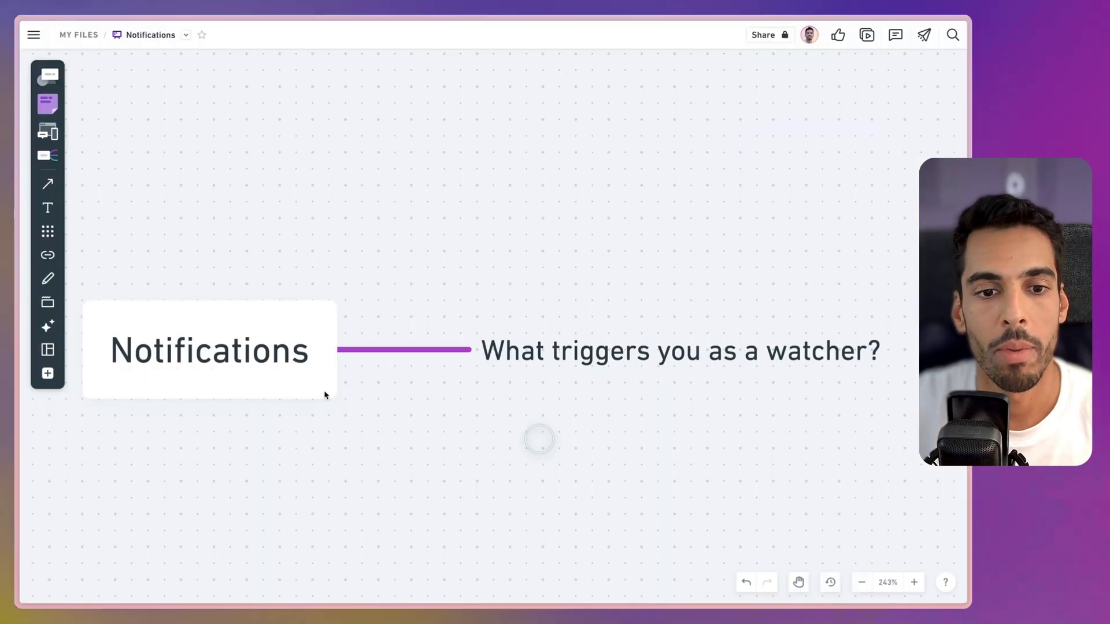
left_click(325, 396)
left_click(352, 349)
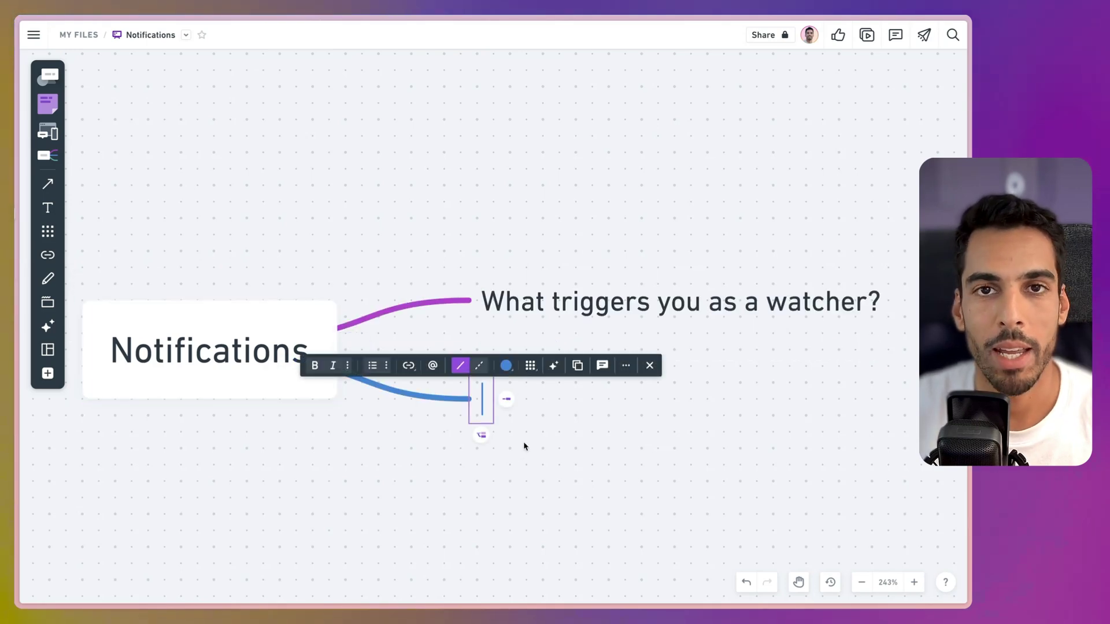
Step: Fill in 'When do we get notified?' and add a third branch 'What to get notified on?'
type("When do we get notified?")
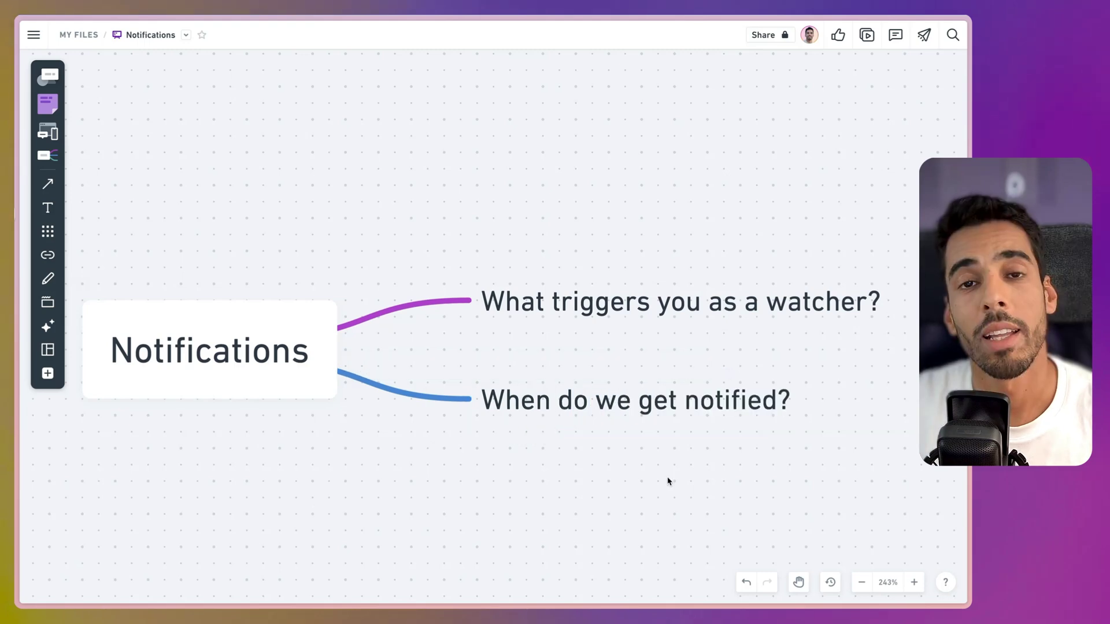
scroll(666, 481, "right", 3)
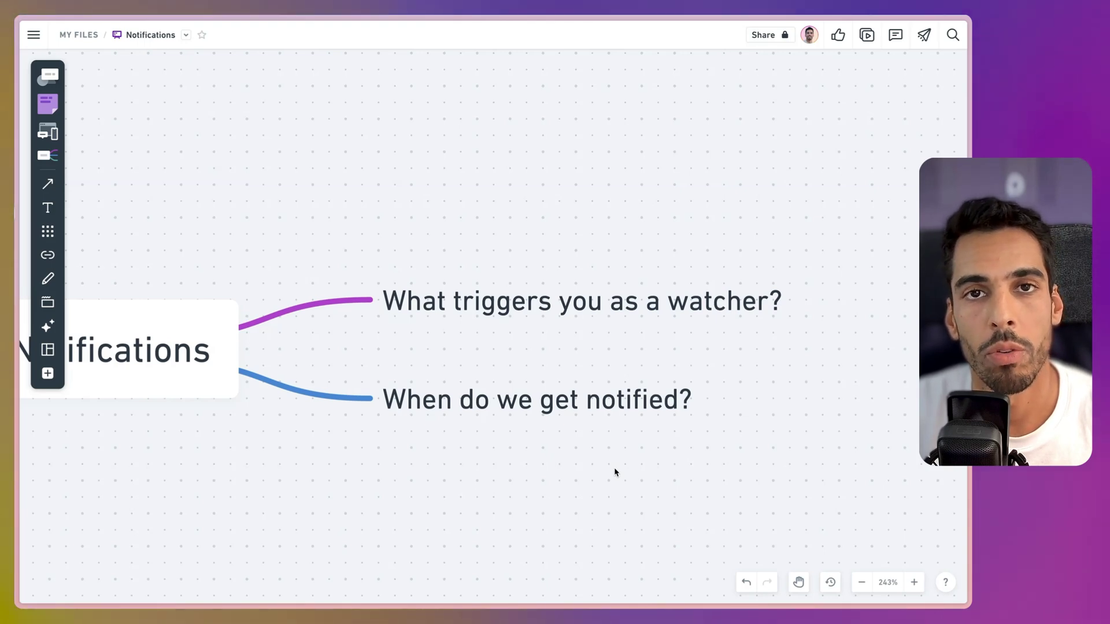
left_click(194, 357)
left_click(253, 349)
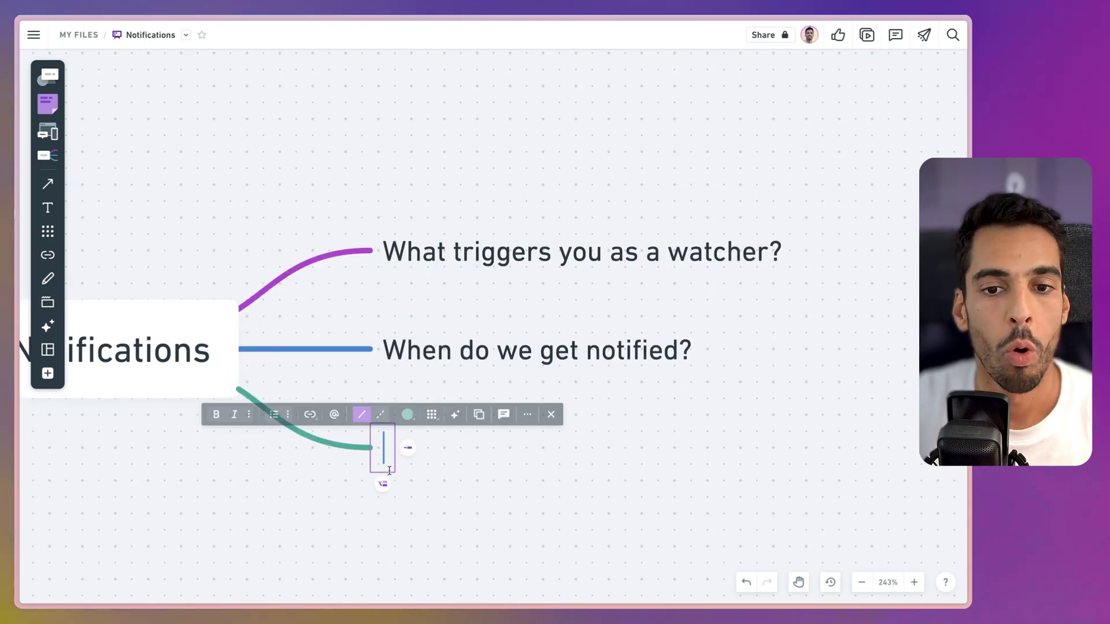
type("Wh")
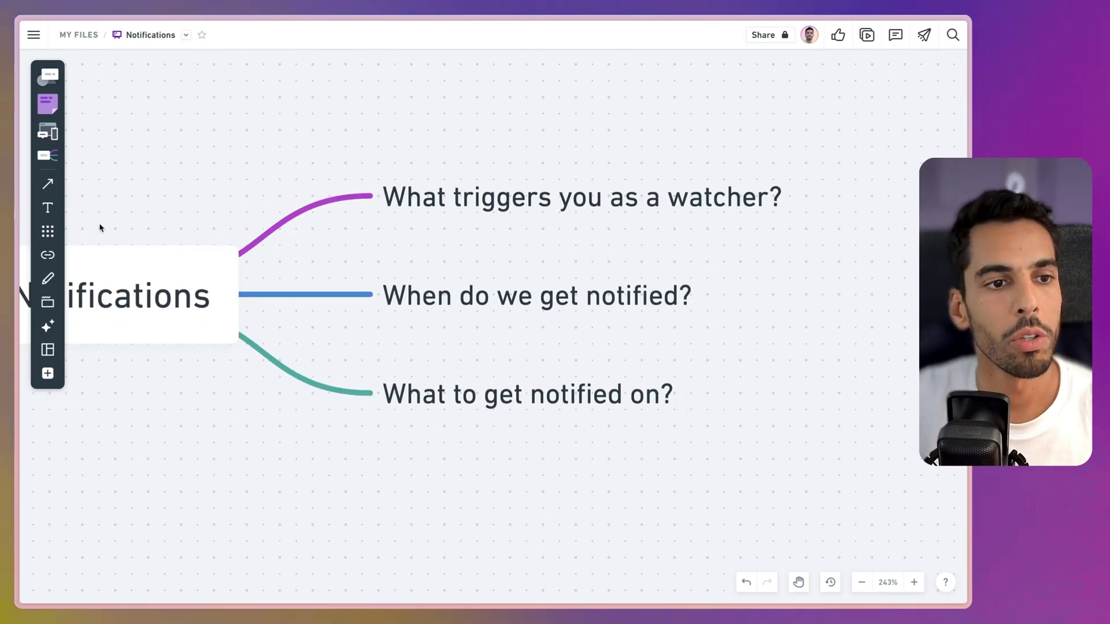
Step: Draw a straight downward arrow beside the question branches
left_click_drag(770, 324, 411, 280)
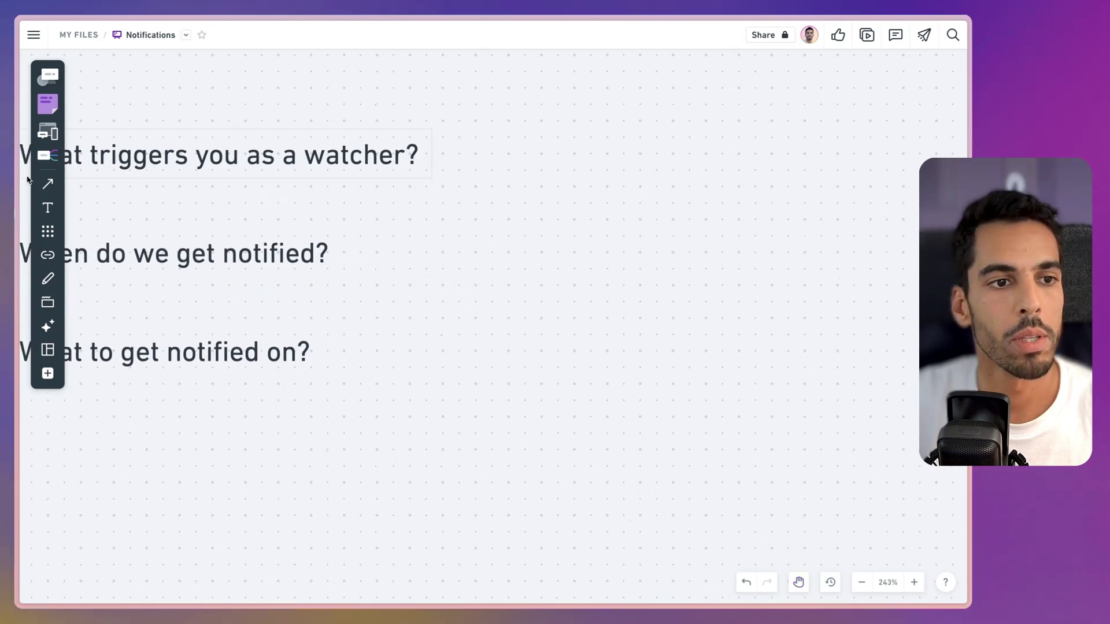
left_click(47, 183)
left_click_drag(475, 137, 476, 374)
Step: Set a party-popper image above the arrow and a bell icon below it
scroll(539, 356, "down", 3)
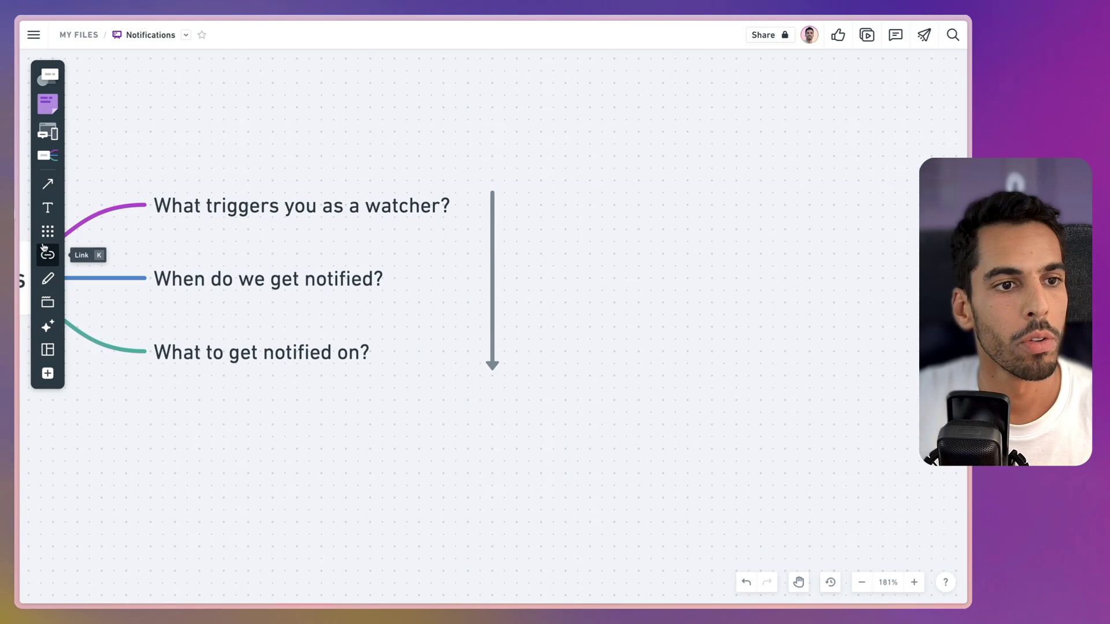
scroll(515, 115, "up", 2)
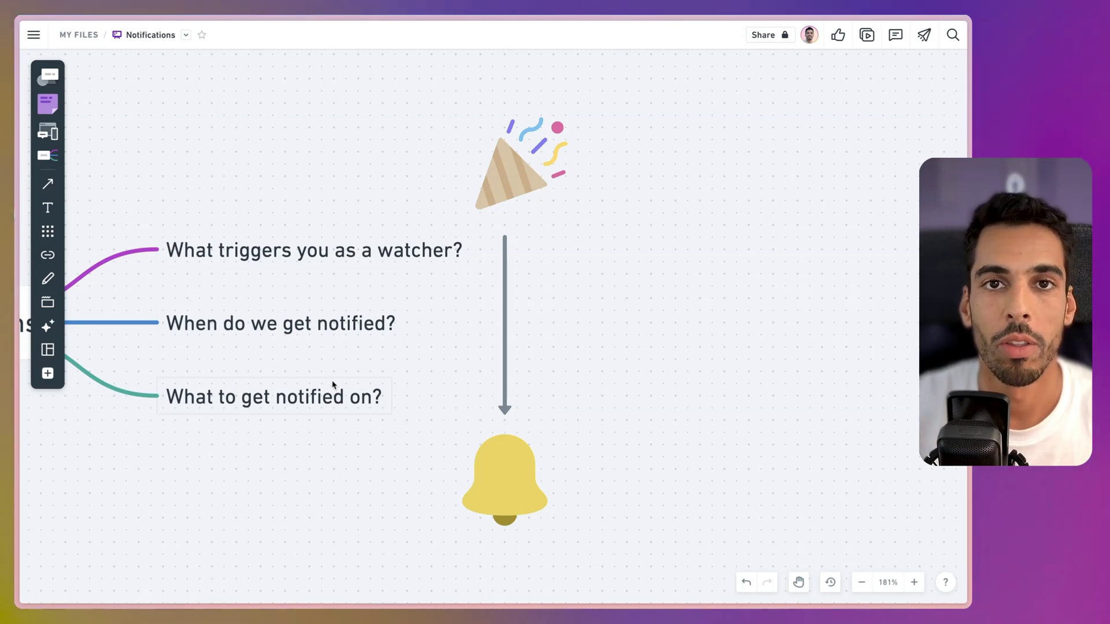
left_click(543, 167)
left_click(550, 347)
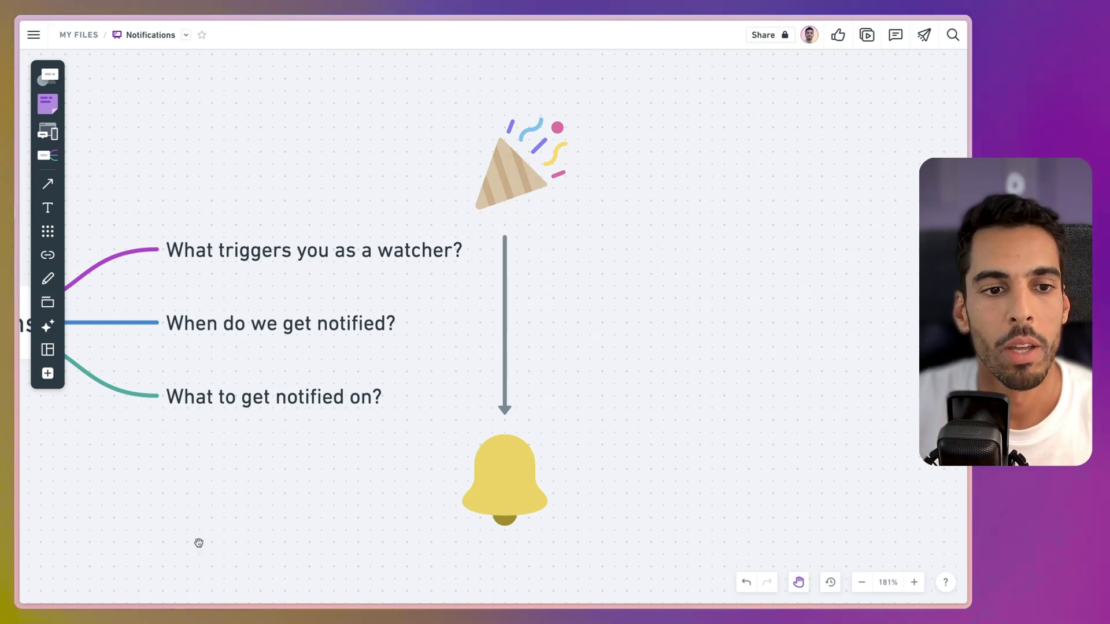
scroll(200, 520, "left", 2)
left_click_drag(202, 513, 254, 518)
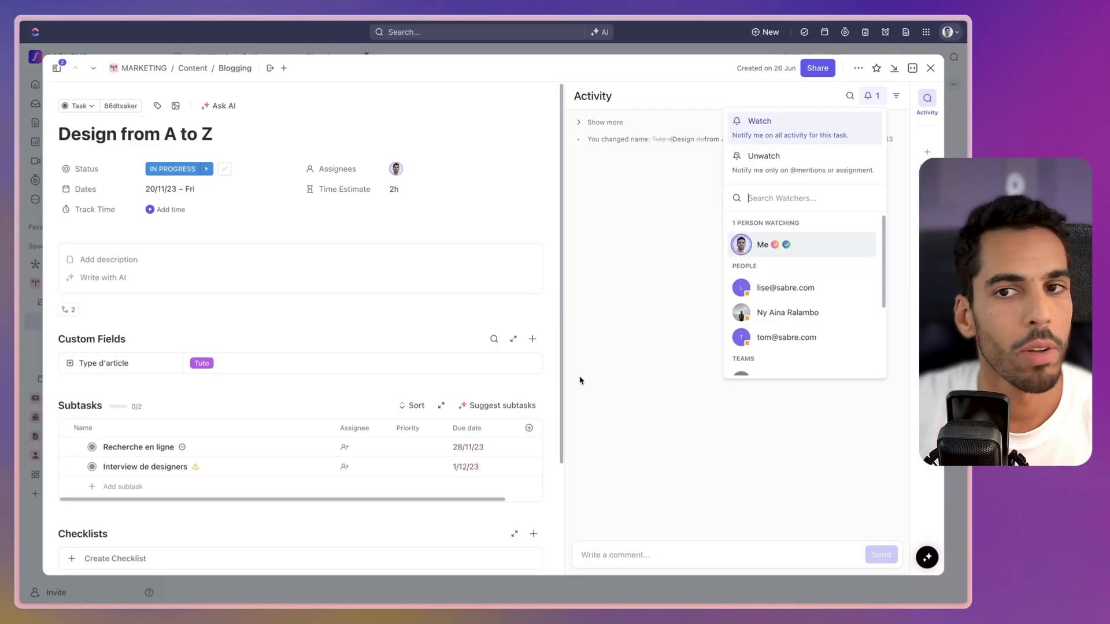
Step: Close the task, go to Notification Settings and expand the individual auto-watch options
left_click(931, 68)
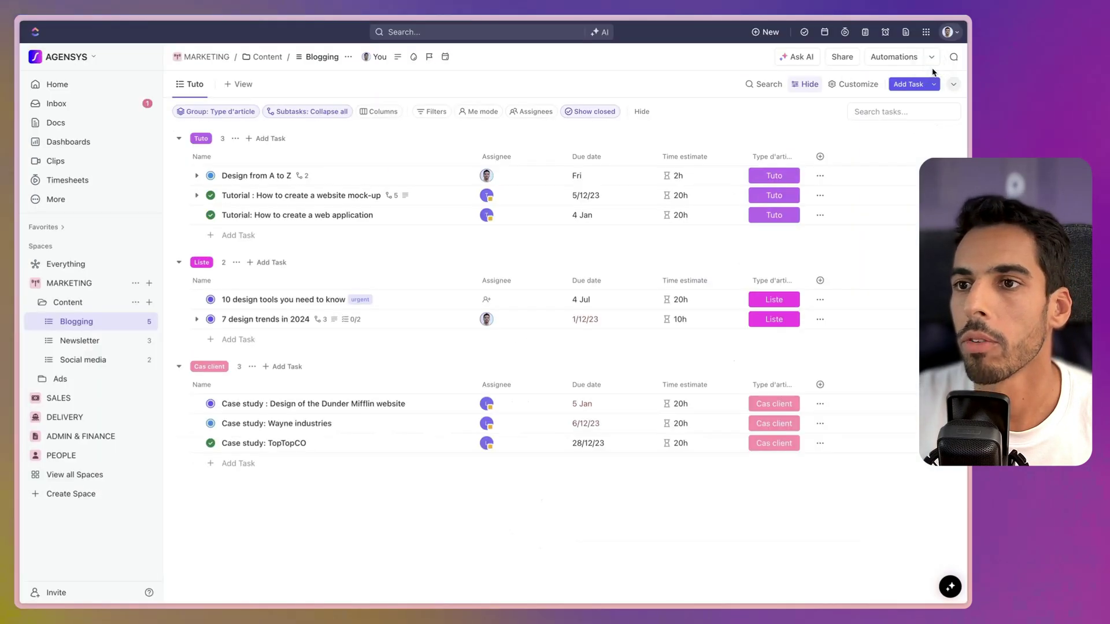
left_click(948, 33)
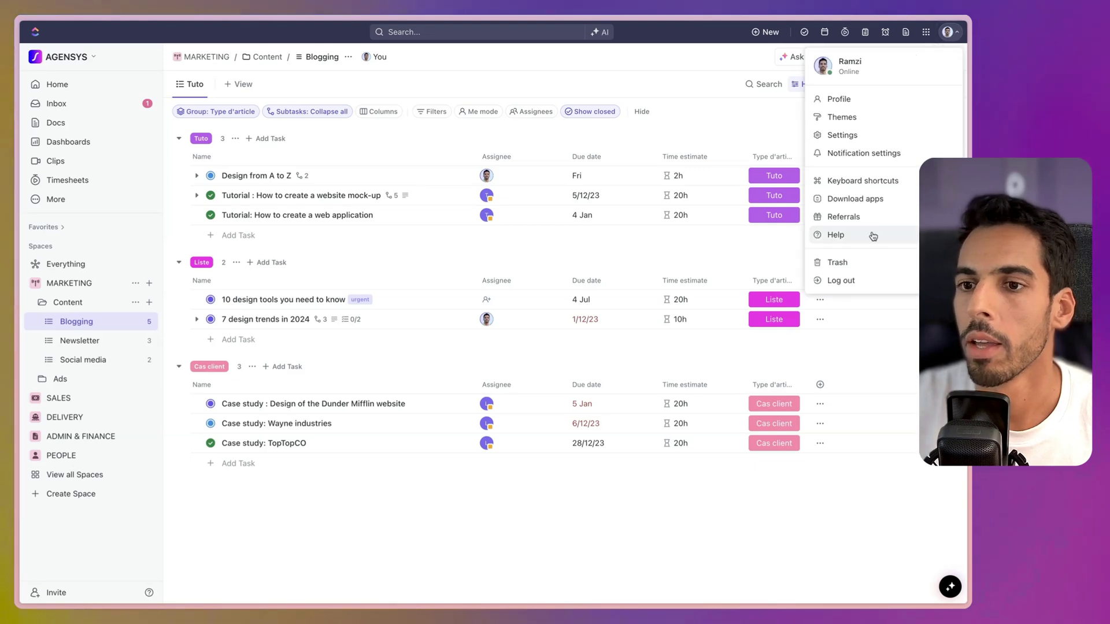
left_click(844, 151)
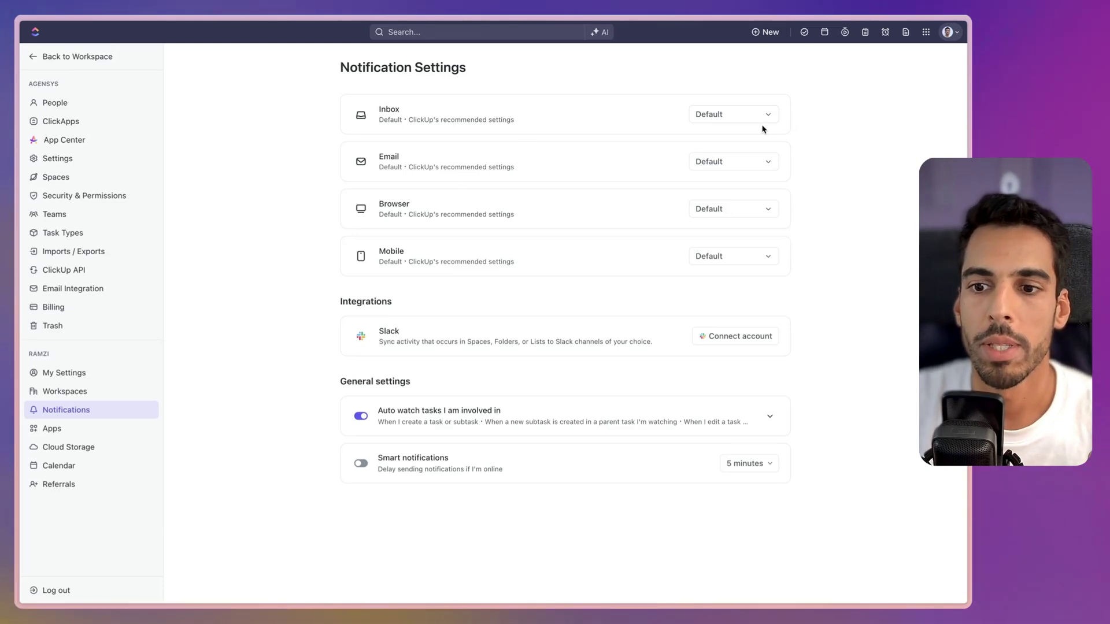
left_click(482, 419)
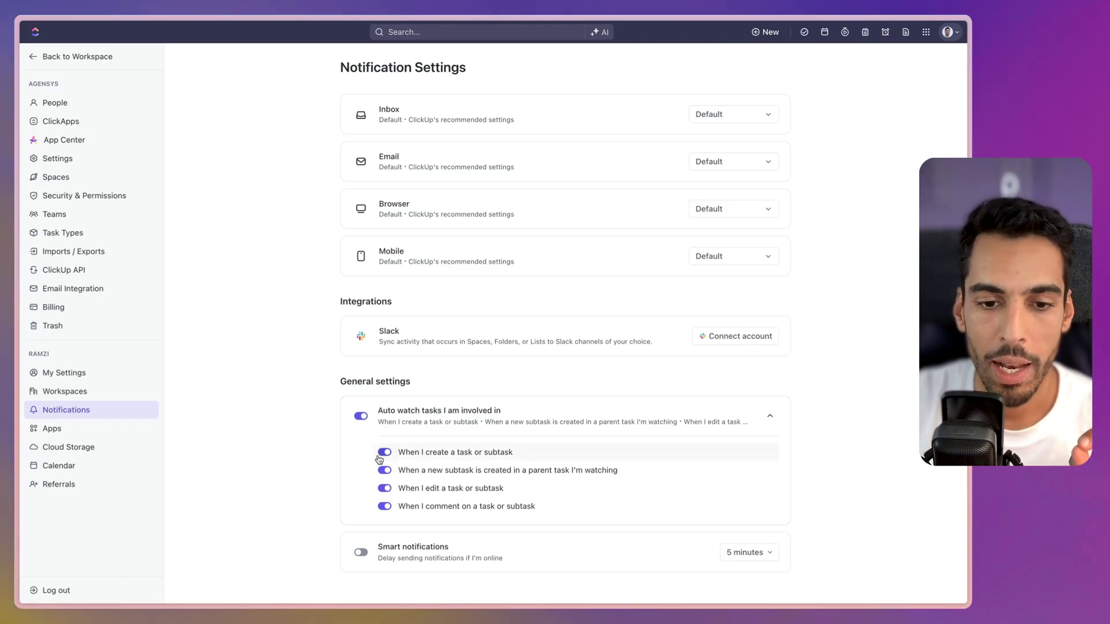
Step: Switch off auto-watch for tasks I edit, create or add subtasks to, keeping commenting
left_click(384, 488)
left_click(385, 470)
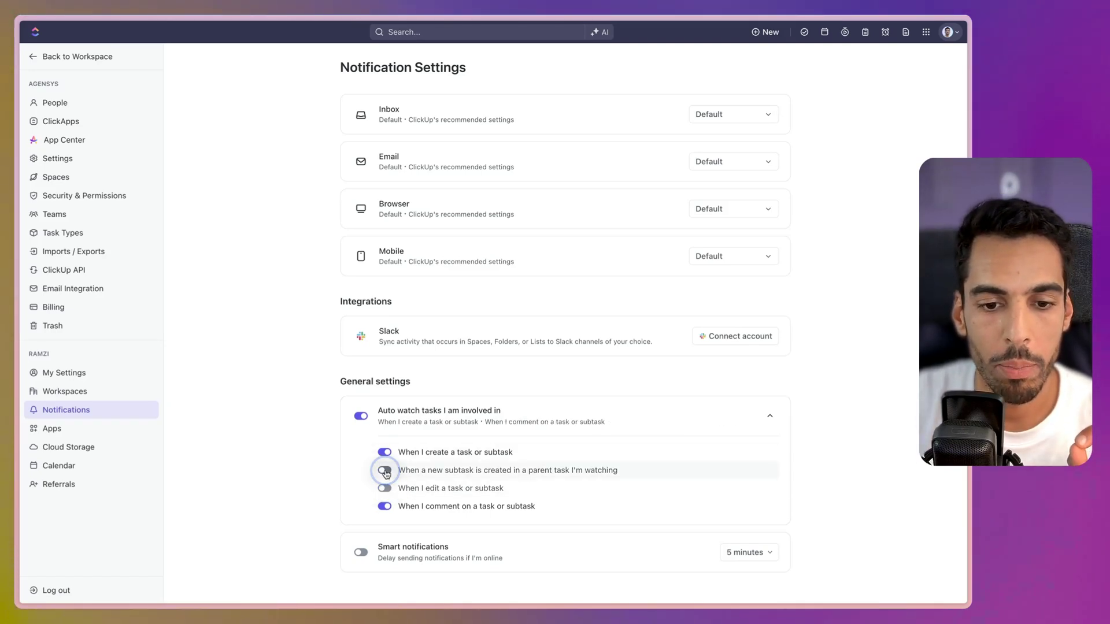
left_click(384, 452)
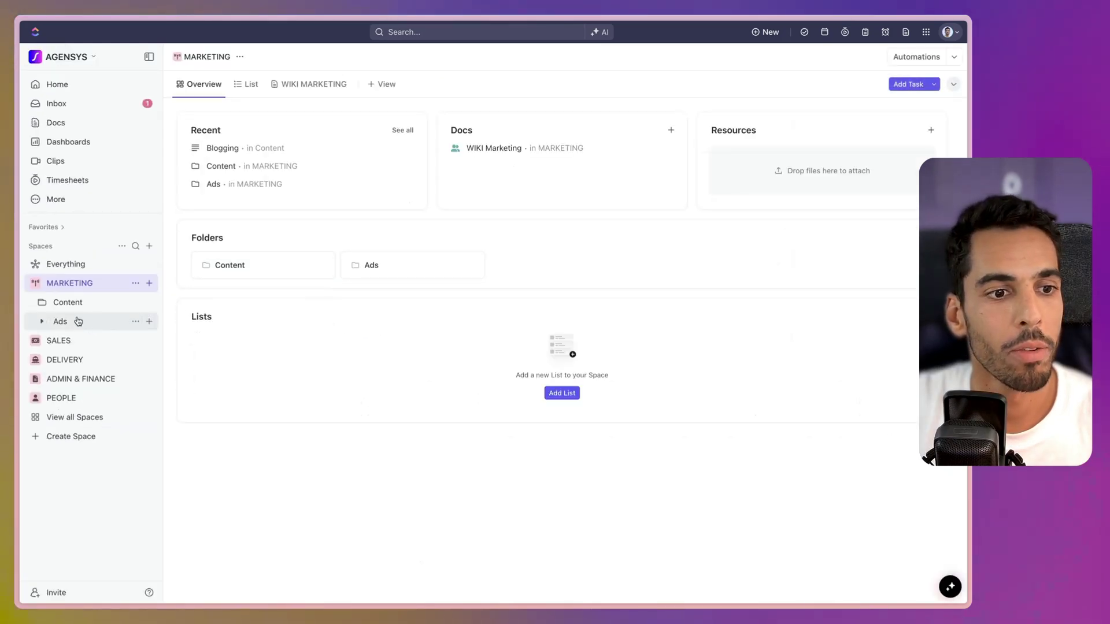
left_click(75, 305)
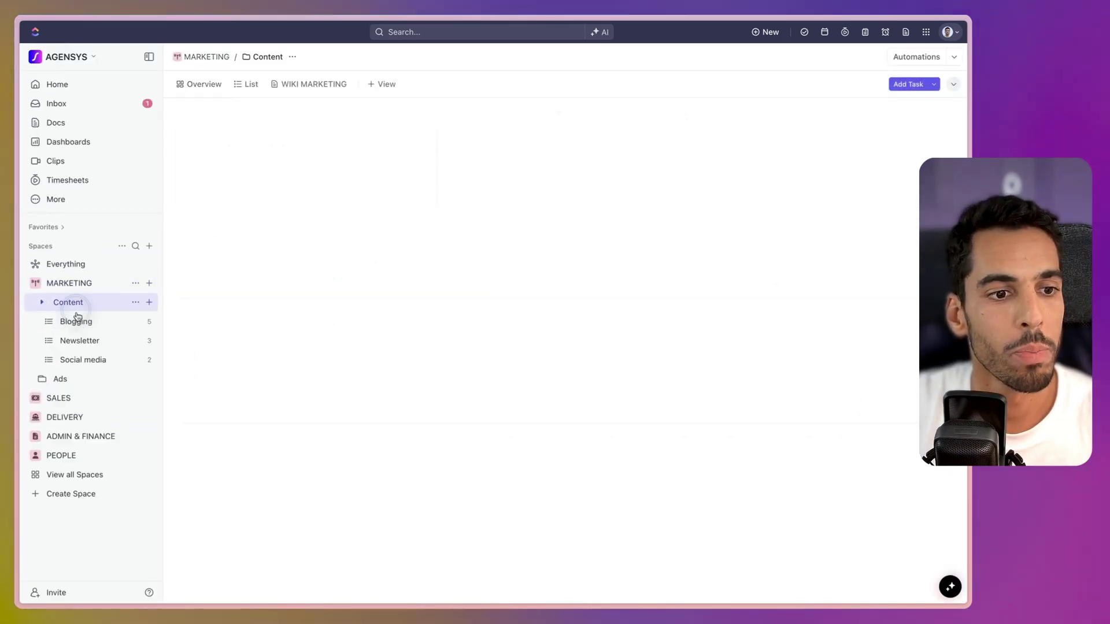
Step: Post 'How is it going' on the Design from A to Z task, mentioning a teammate
left_click(73, 322)
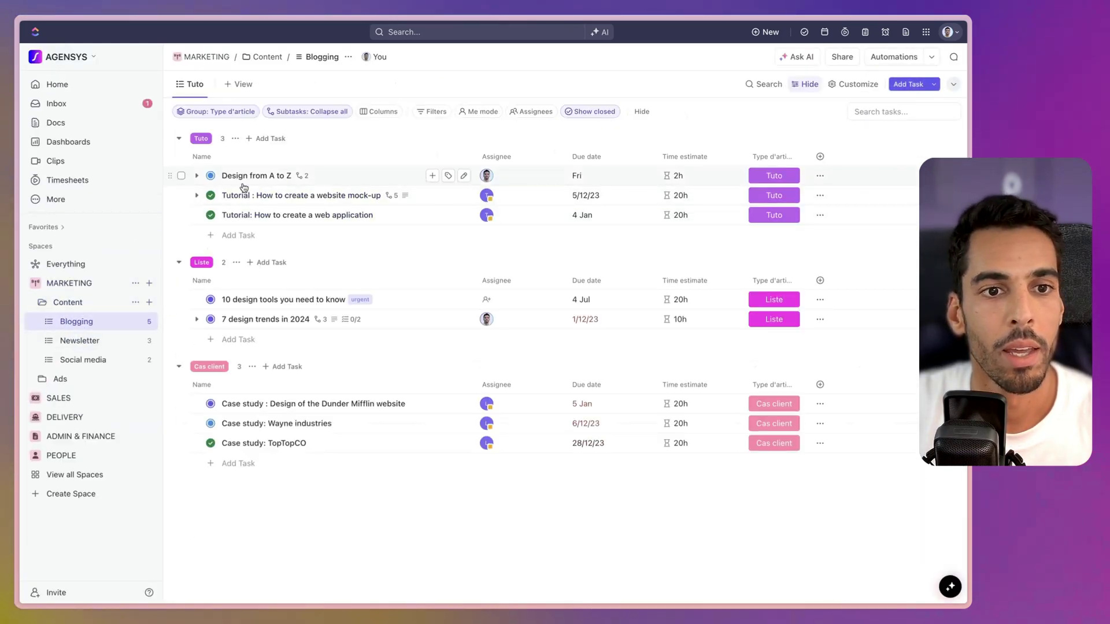
left_click(243, 177)
left_click(659, 548)
type("@")
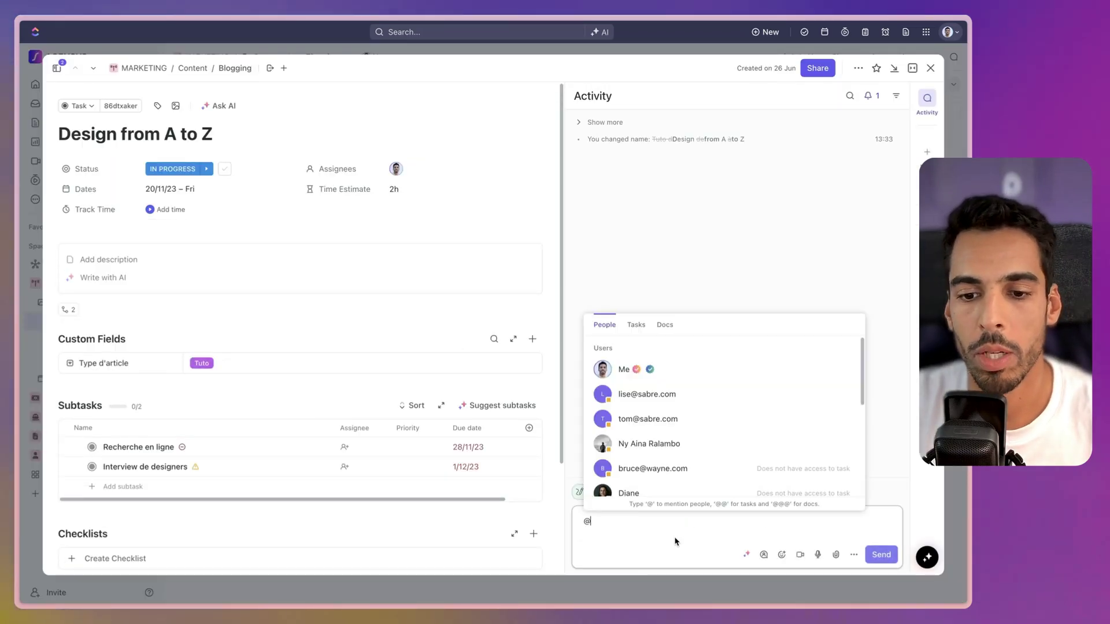
left_click(638, 488)
type("How is it going")
key("Return")
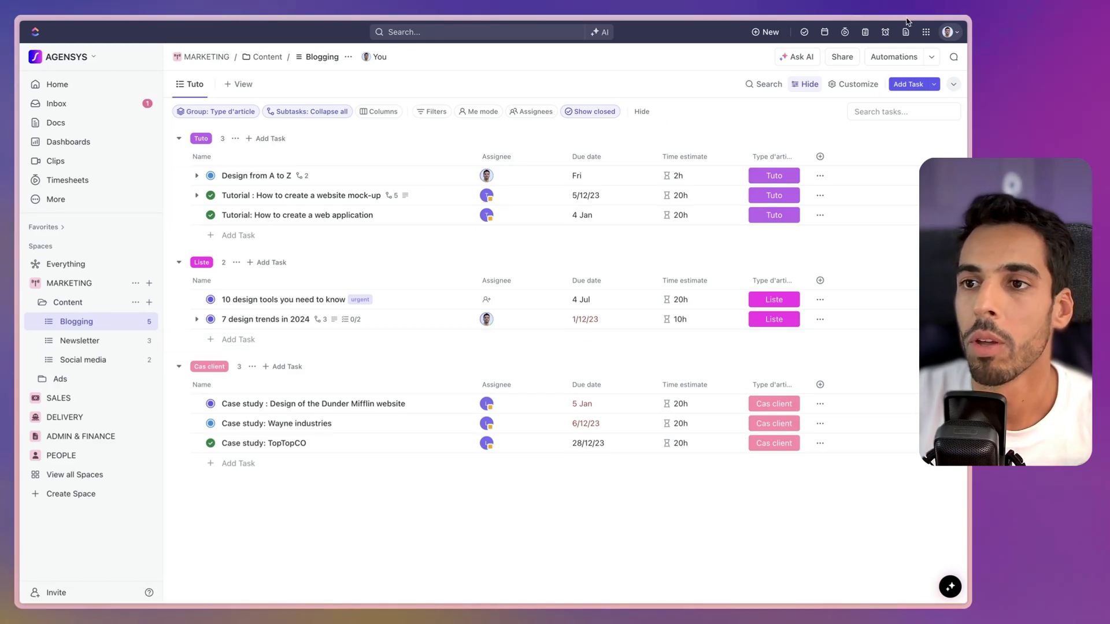
left_click(949, 32)
Step: Change the Smart notifications delay from 5 minutes to 3 hours
left_click(869, 155)
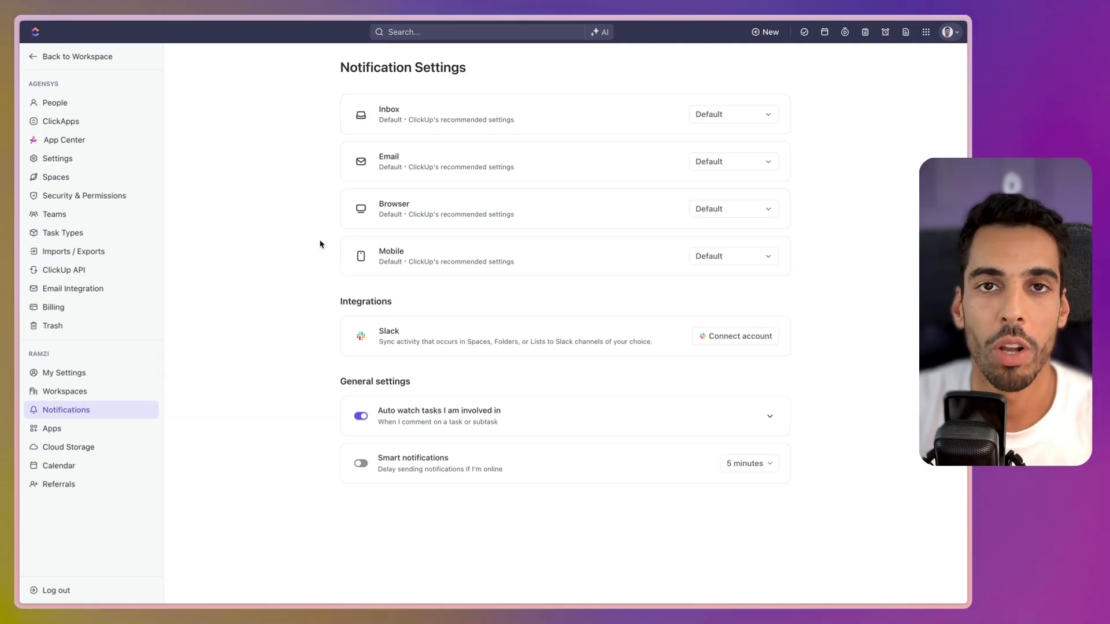
left_click(746, 462)
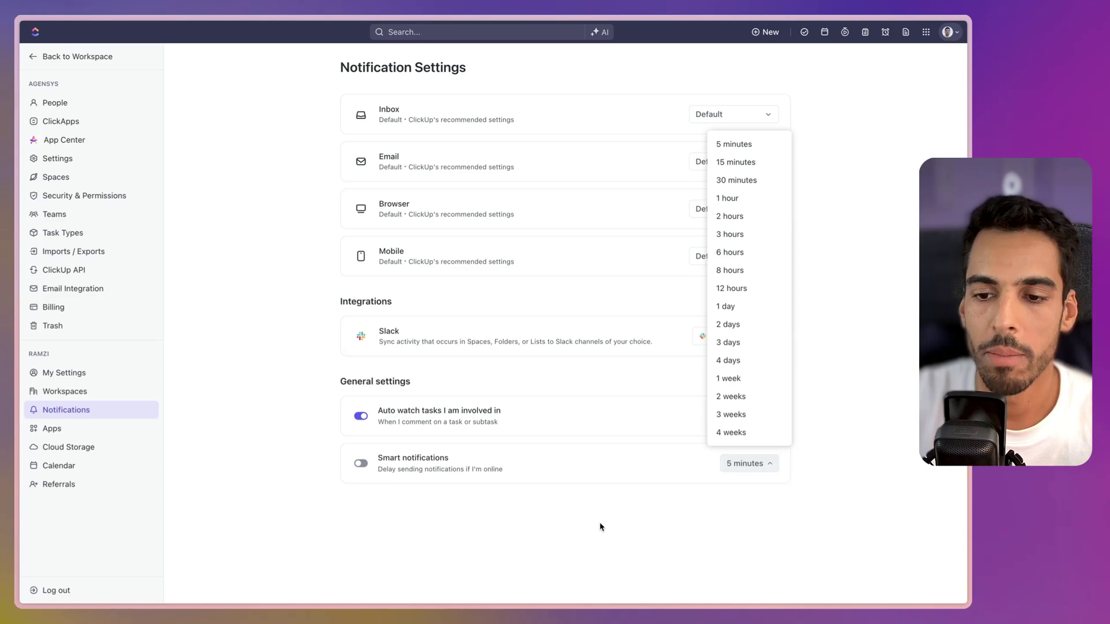
left_click(730, 234)
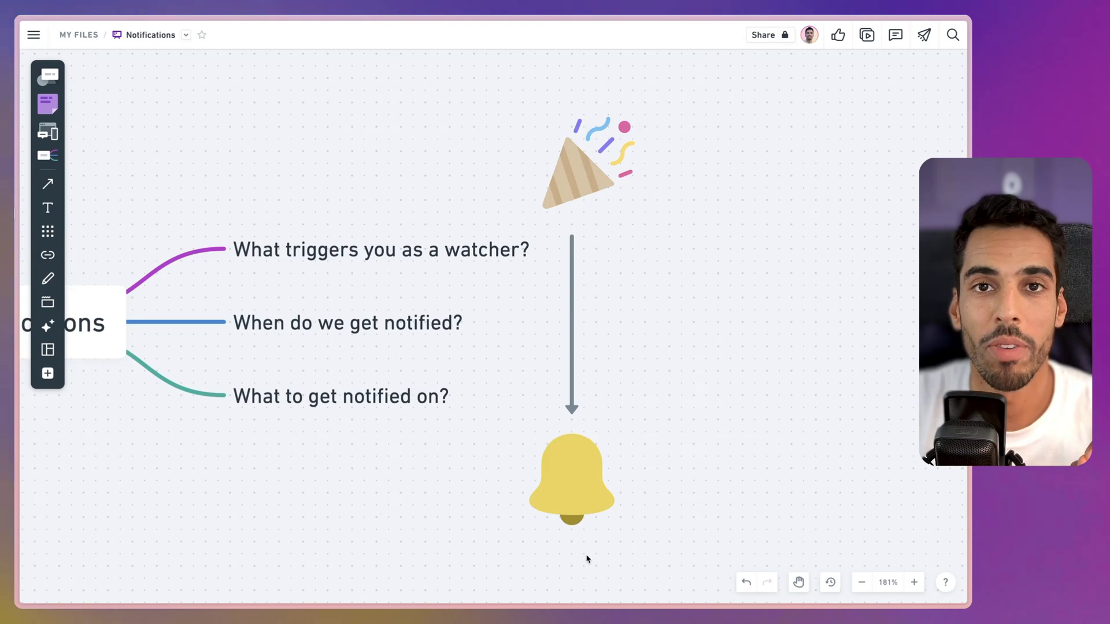
Step: Shift the popper, arrow and bell group right, then give 'What to get notified on?' an 'Inbox' child
left_click_drag(661, 565, 589, 267)
left_click_drag(584, 167, 983, 156)
key("Tab")
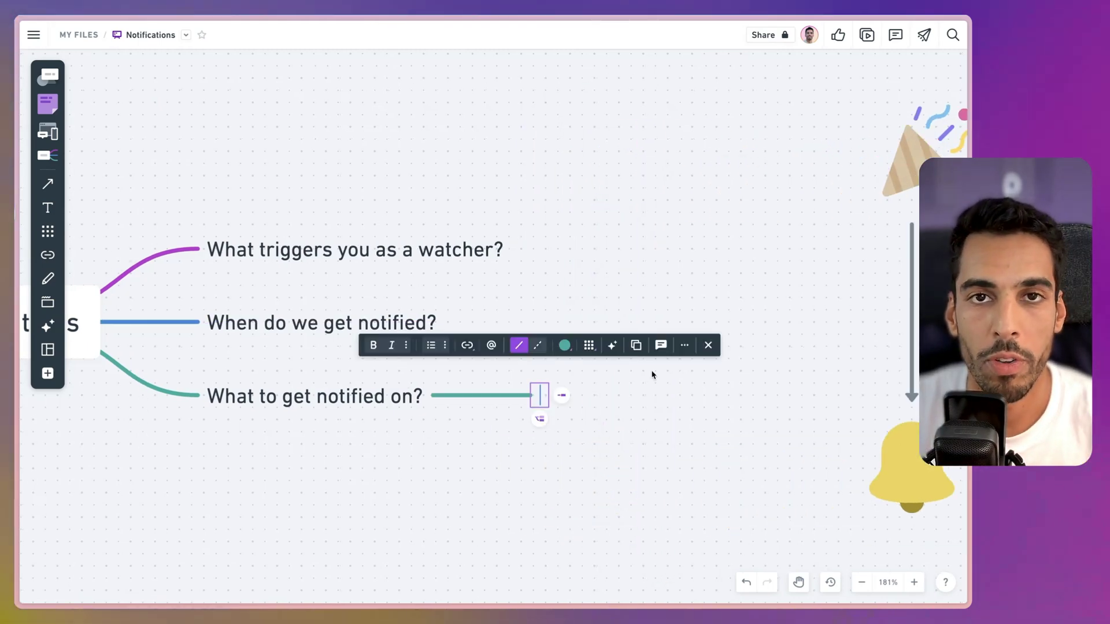
type("Inb")
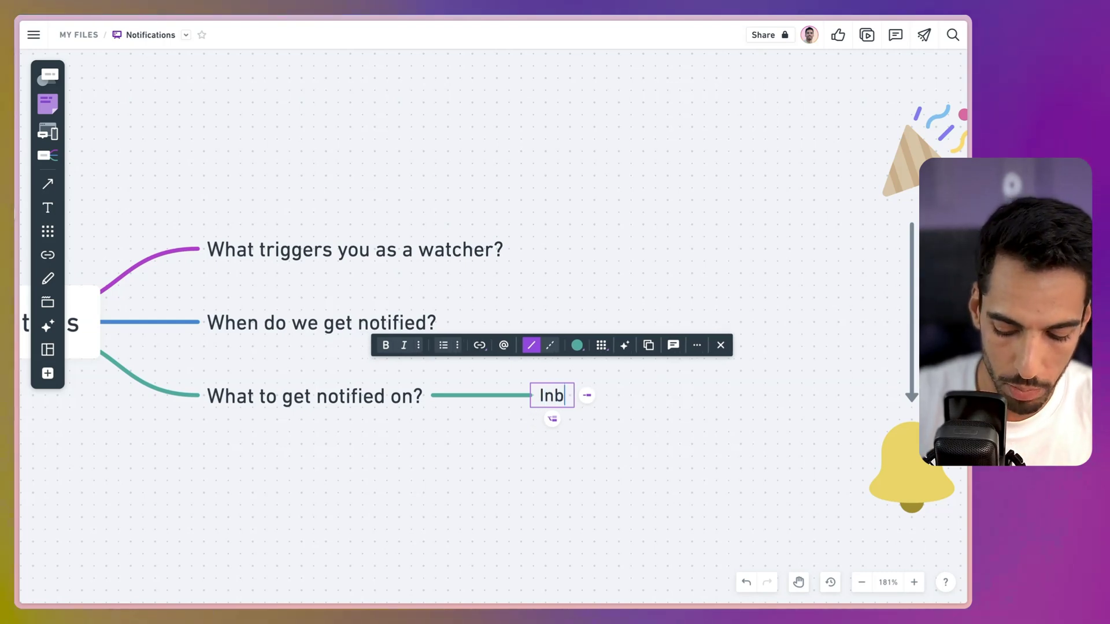
type("ox")
left_click(662, 495)
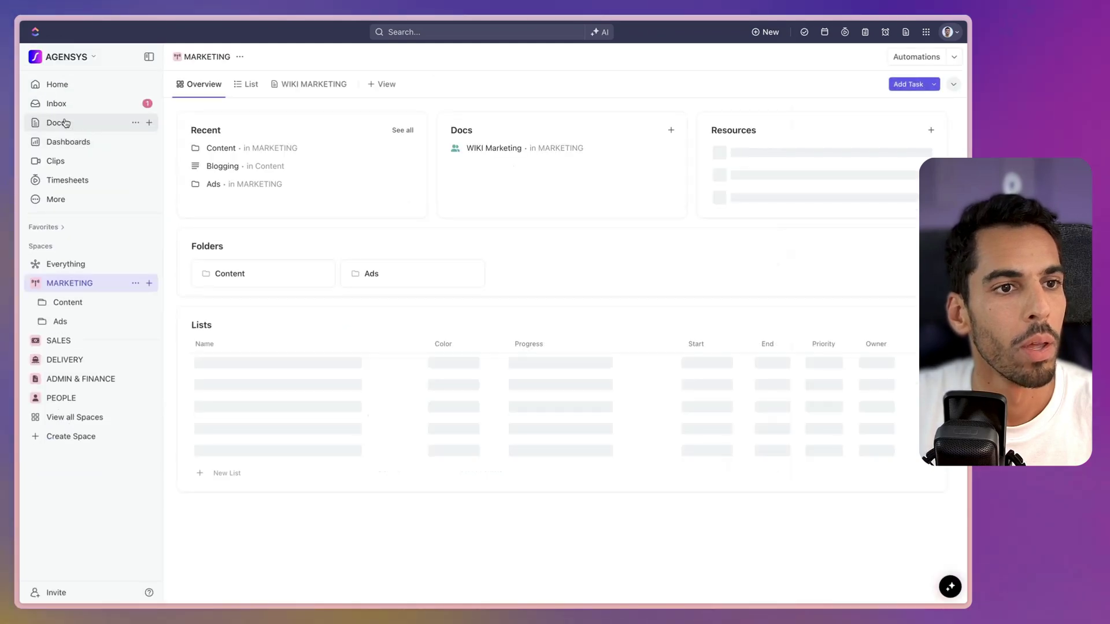
Step: View ClickUp's Inbox, then select the 'What to get notified on?' node in Whimsical
left_click(87, 106)
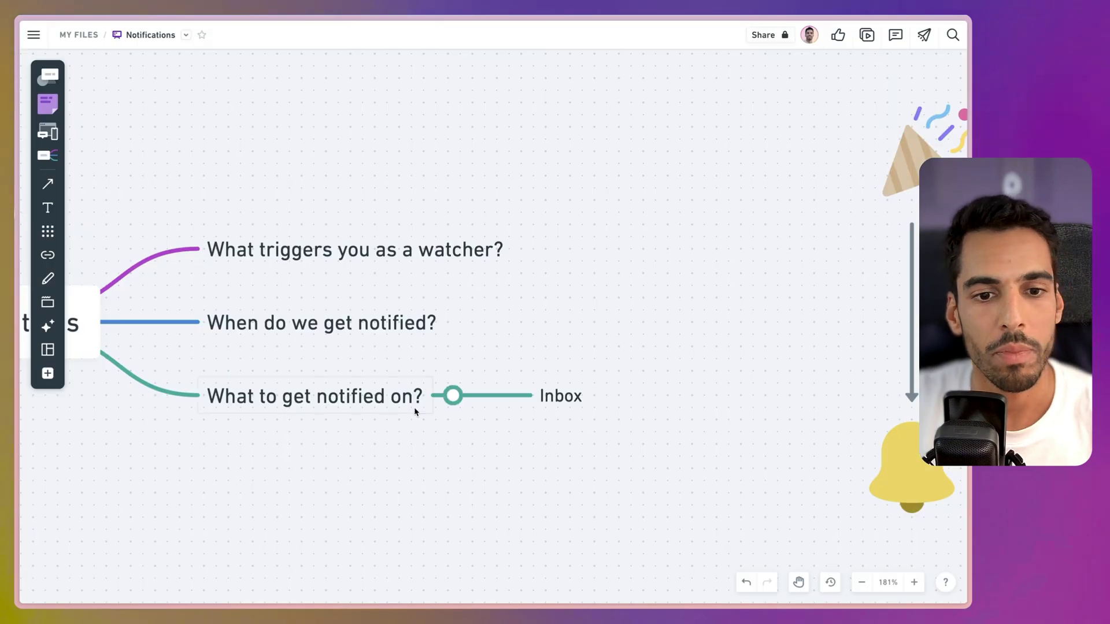
left_click(375, 411)
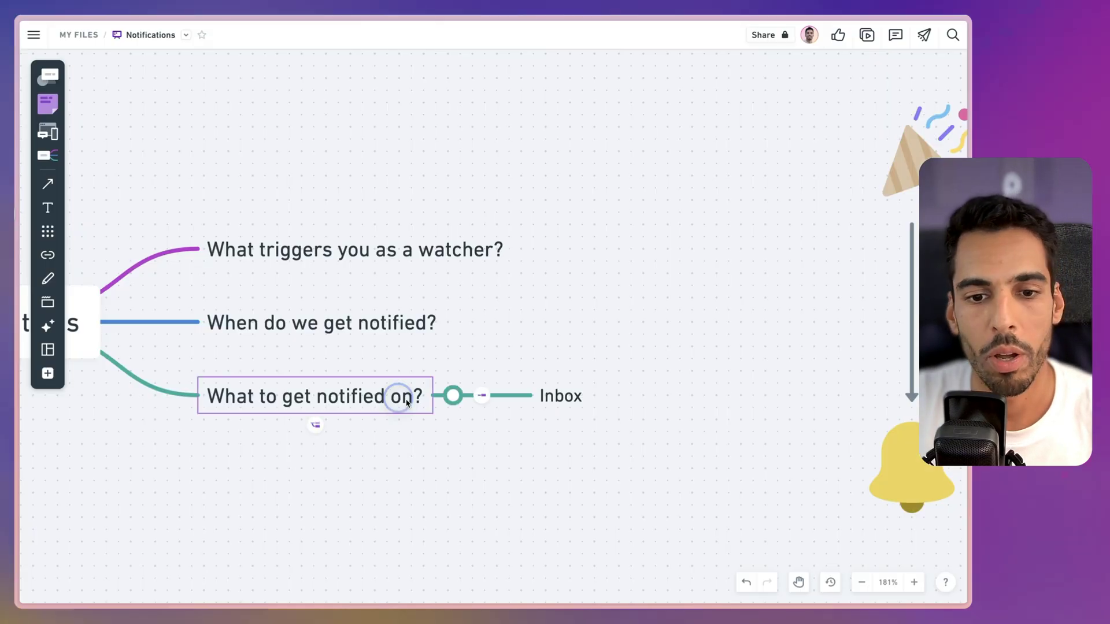
Step: Add Emails, Browser and Mobile child nodes next to Inbox under 'What to get notified on?'
key("Tab")
type("Emails")
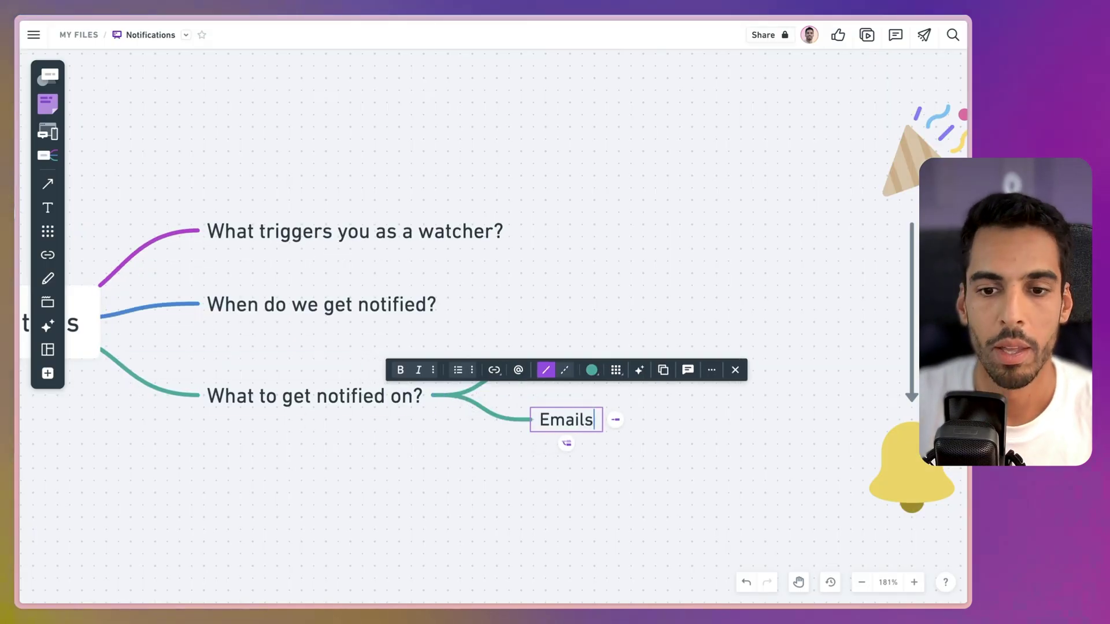
left_click(523, 526)
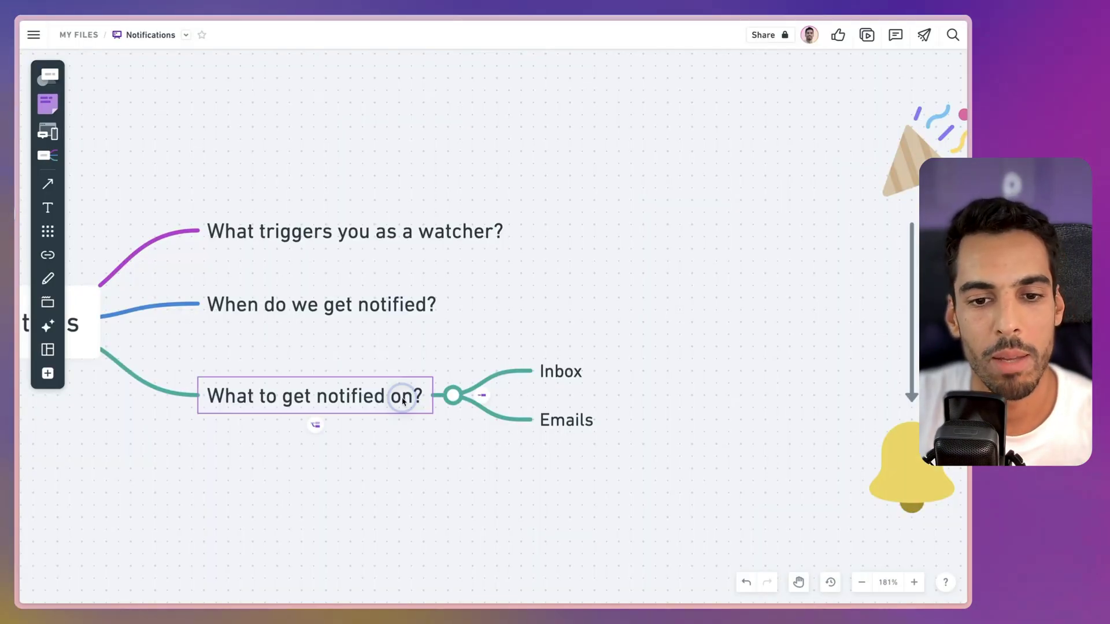
left_click(346, 398)
left_click(482, 397)
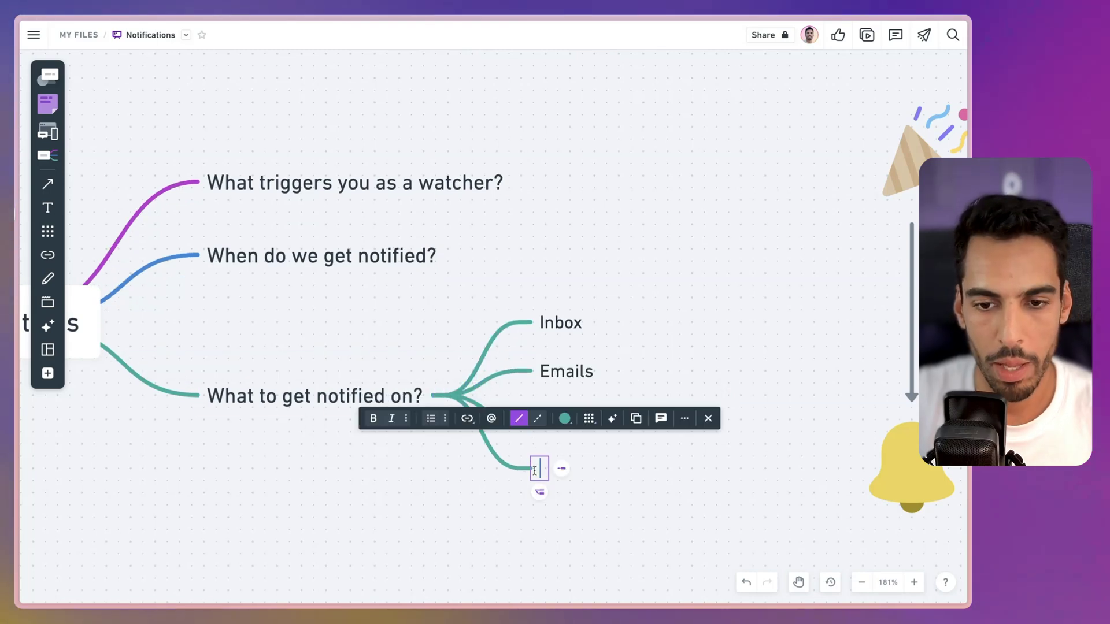
type("Moi")
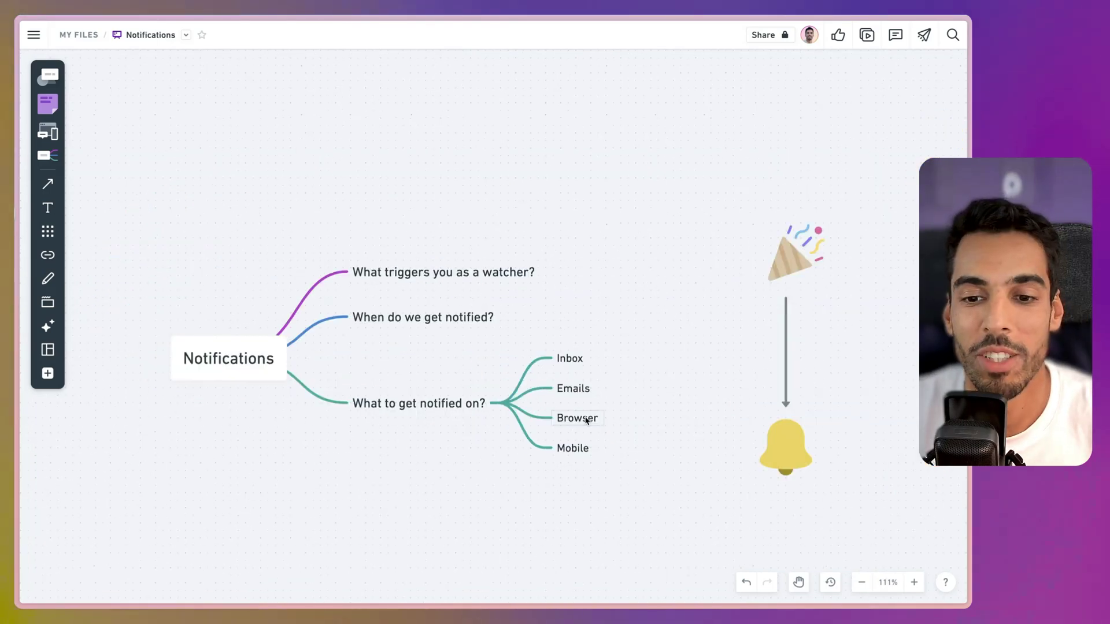
scroll(585, 421, "up", 5)
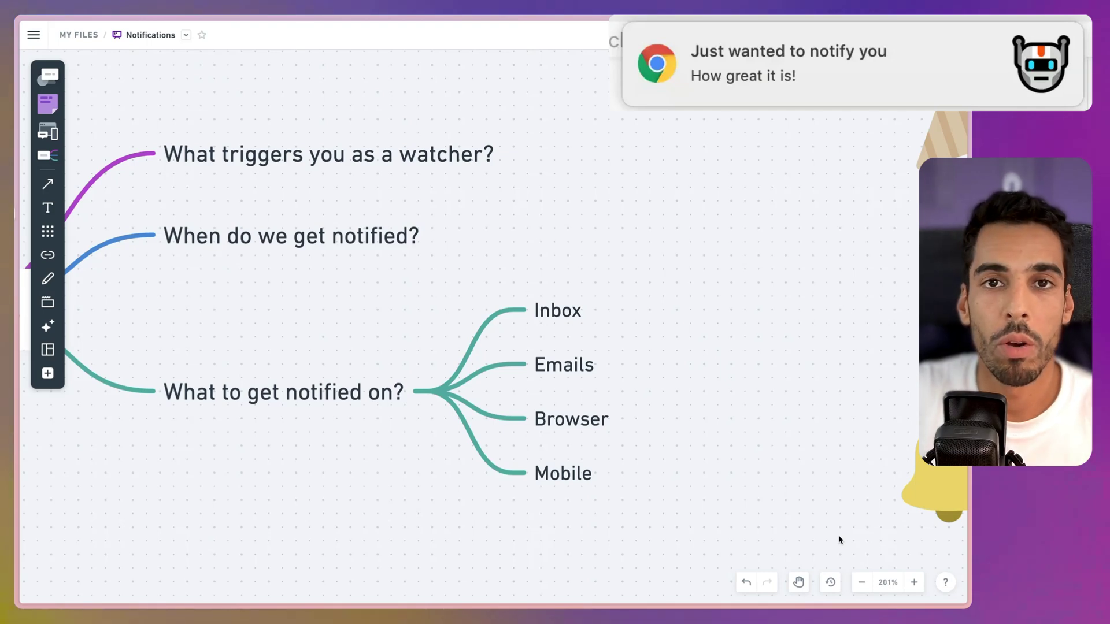
left_click(567, 484)
left_click(659, 522)
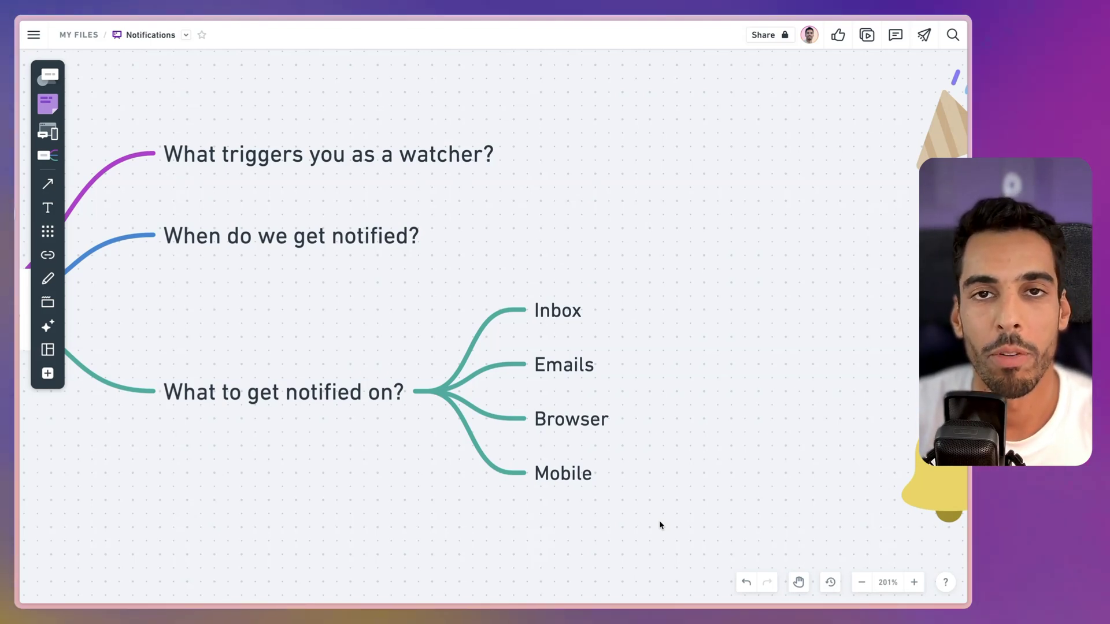
Step: Strike through the text of the Browser, Mobile and Emails nodes
left_click_drag(661, 522, 569, 425)
key("super+shift+x")
left_click(682, 426)
left_click(574, 370)
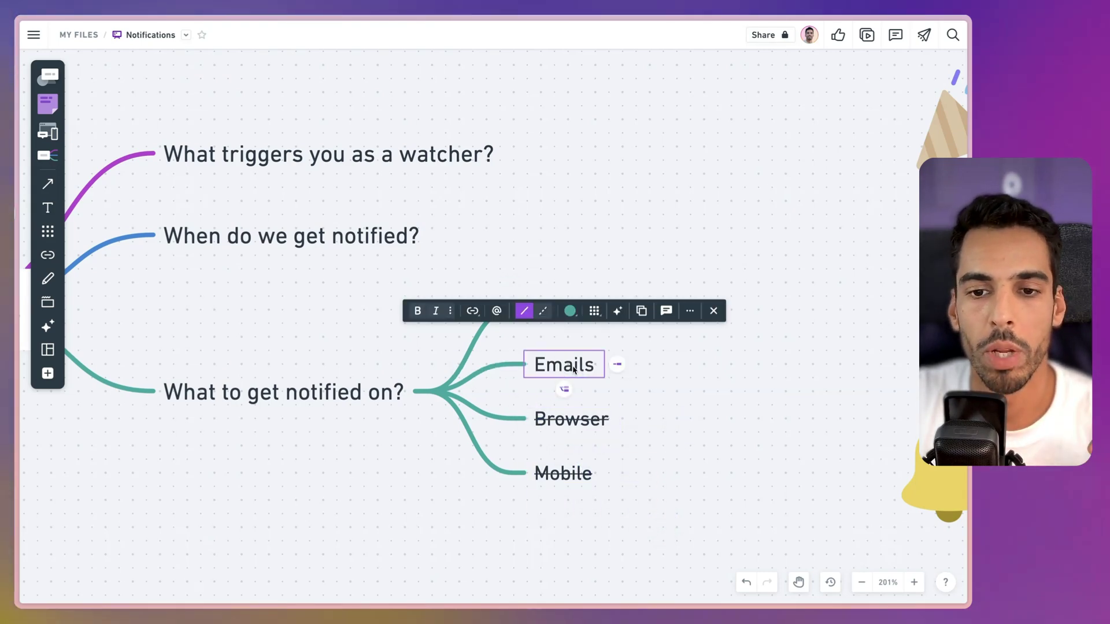
key("super+shift+x")
key("Escape")
left_click(594, 366)
left_click(694, 428)
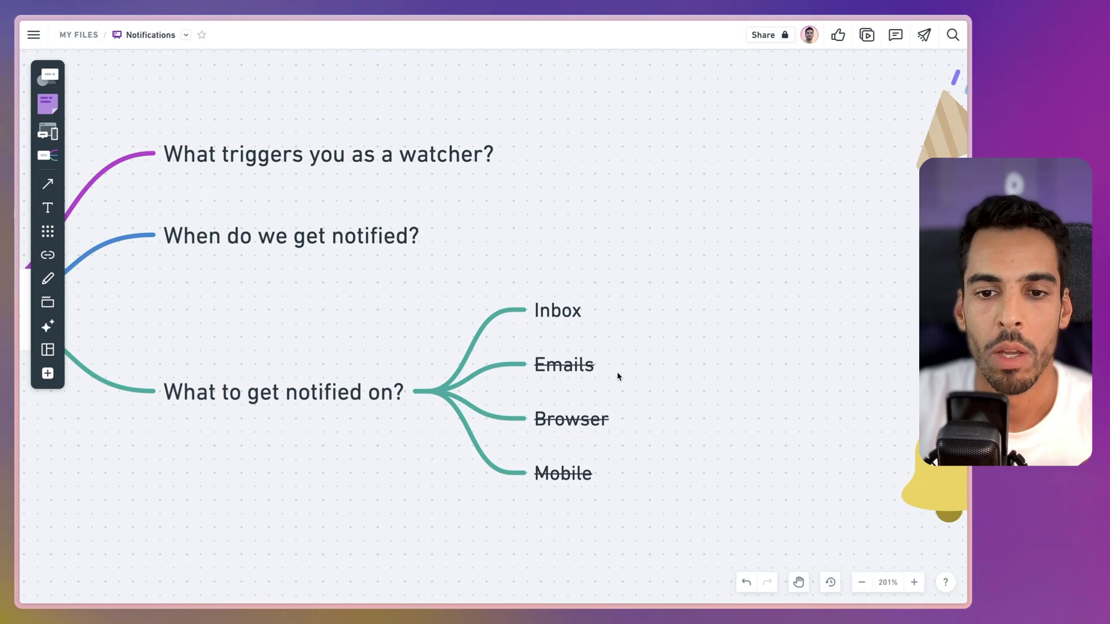
Step: Make the Browser and Mobile connector lines dashed
left_click_drag(617, 515, 511, 402)
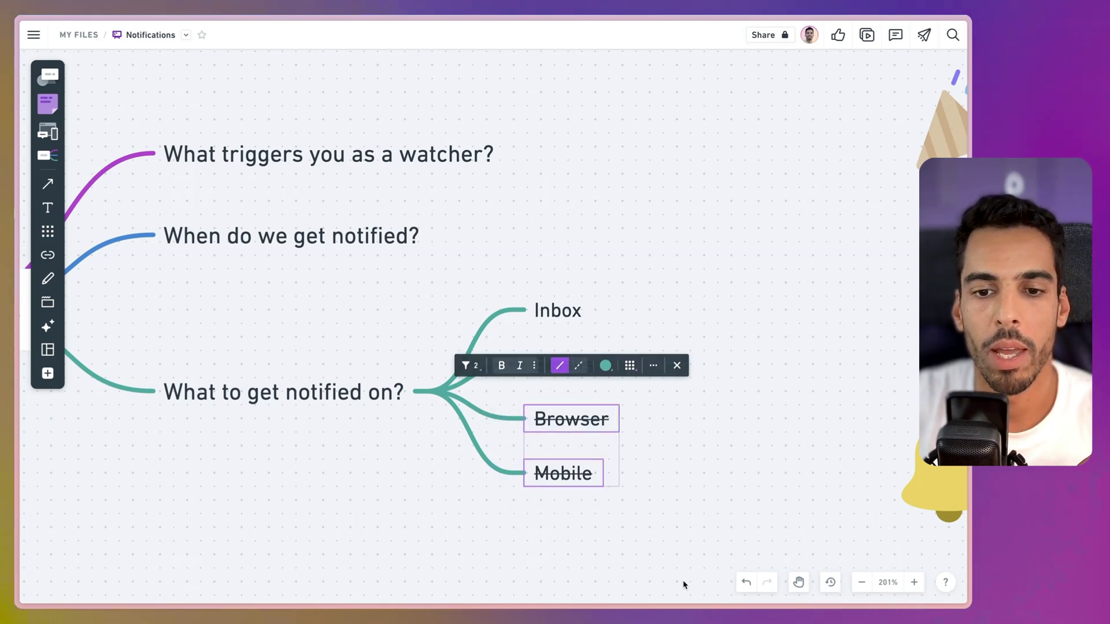
left_click(578, 365)
left_click(616, 541)
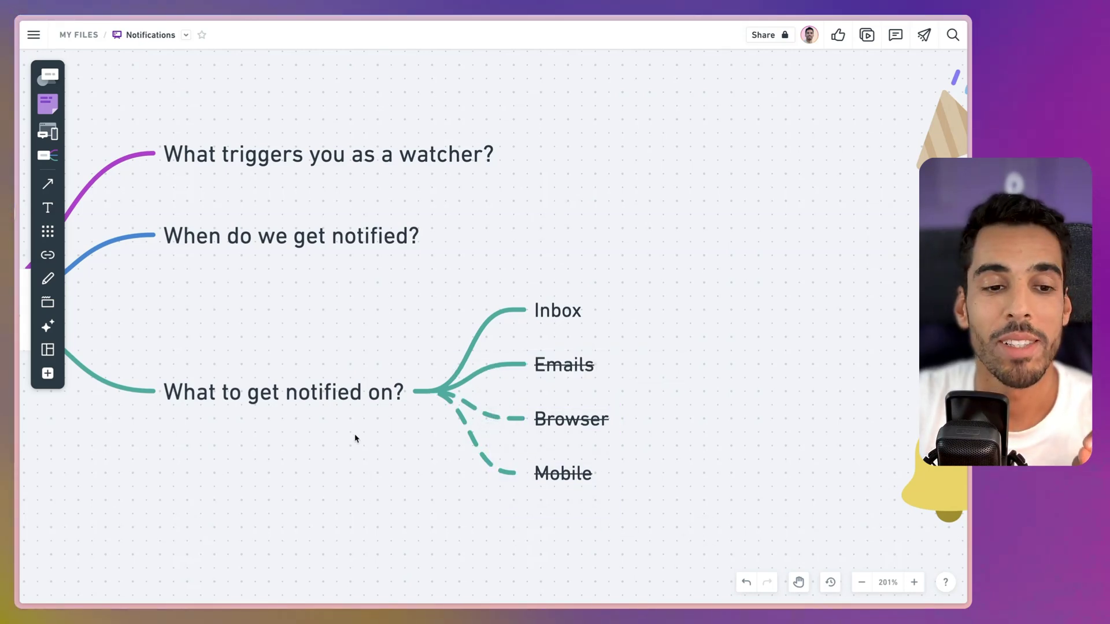
Step: Add a 'Comments' child node under both Inbox and Emails
left_click_drag(655, 259, 509, 526)
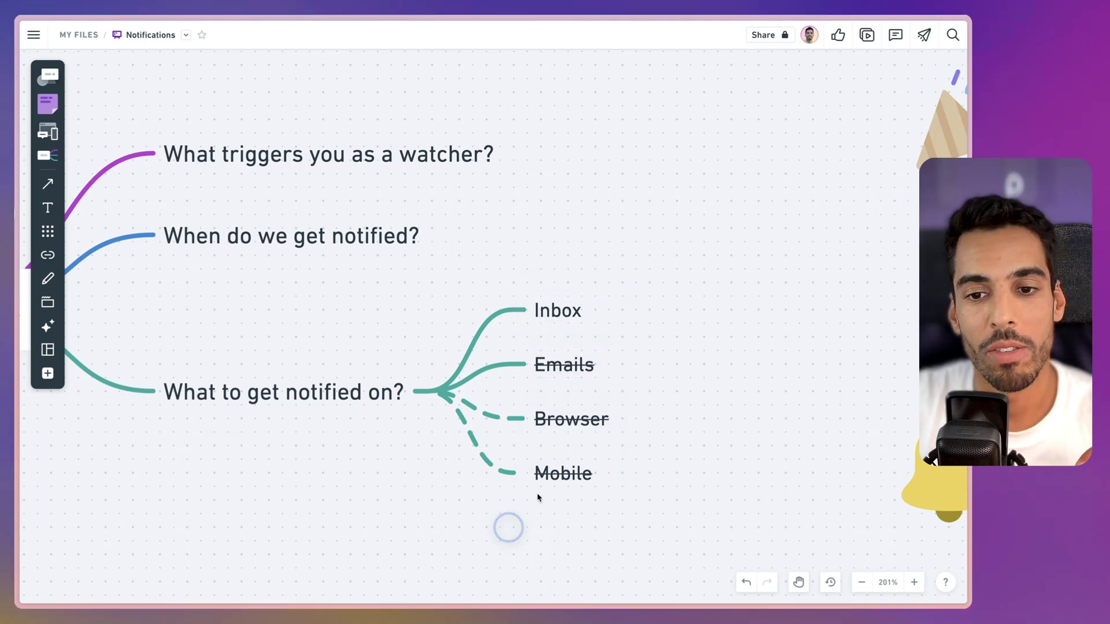
left_click(595, 304)
key("Tab")
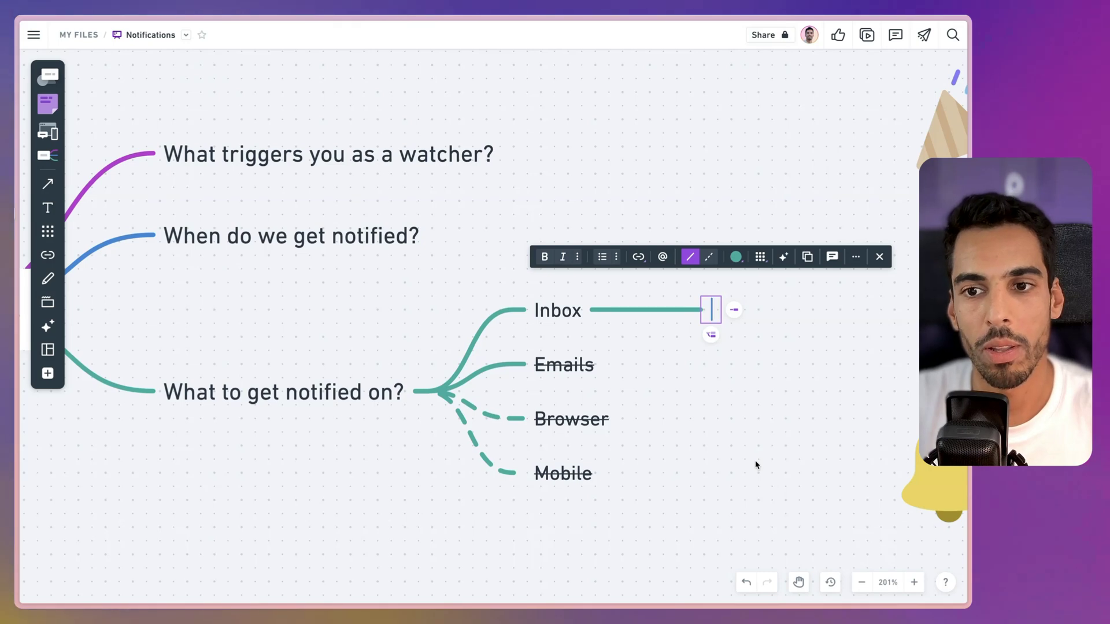
type("Comments")
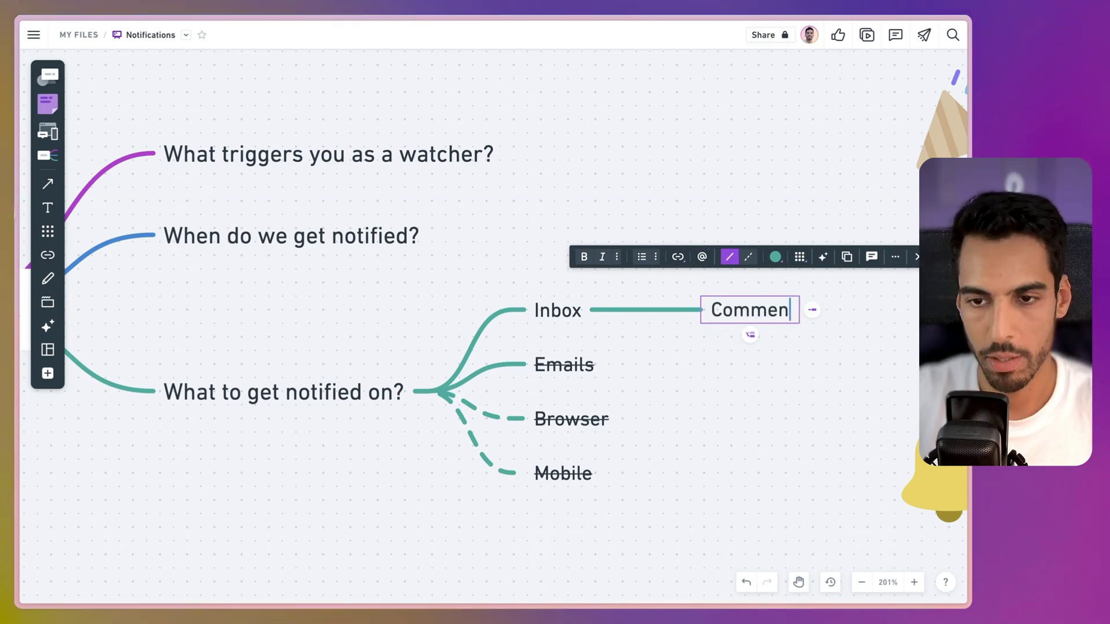
left_click(575, 360)
left_click(617, 364)
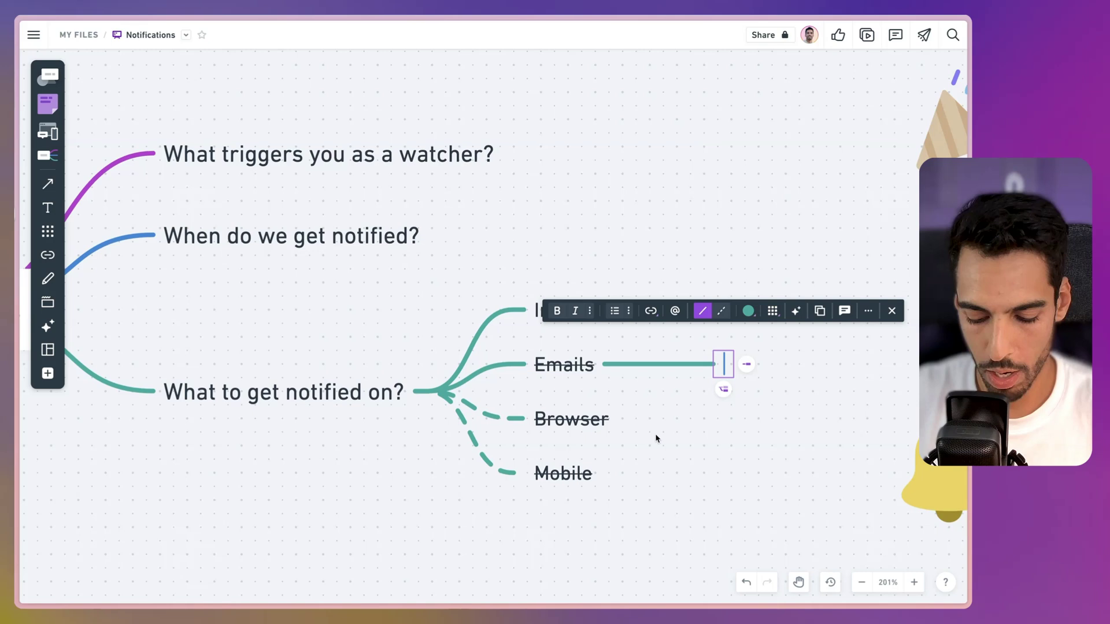
type("Comments")
left_click(644, 237)
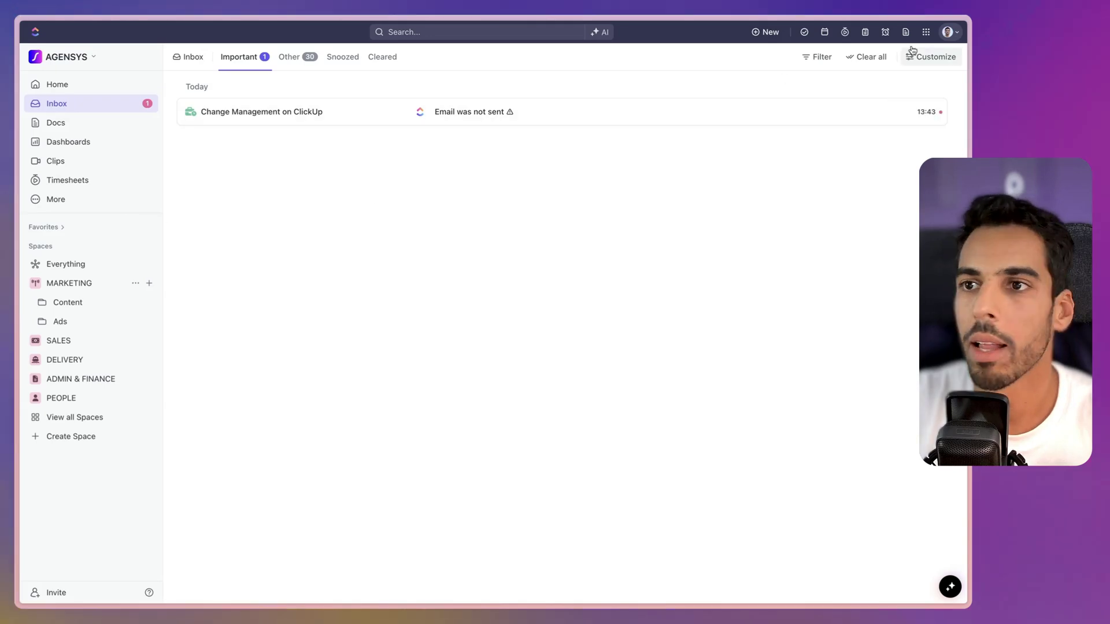
Step: Open Notification settings from the avatar menu and set Email notifications to Mentions only
left_click(948, 32)
left_click(867, 152)
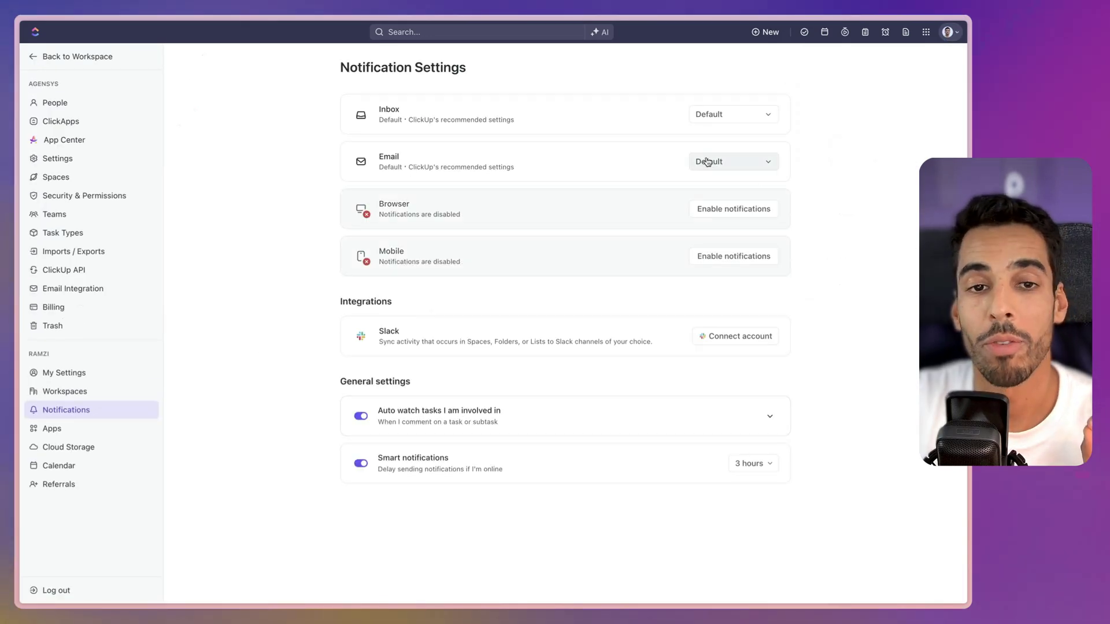
left_click(710, 162)
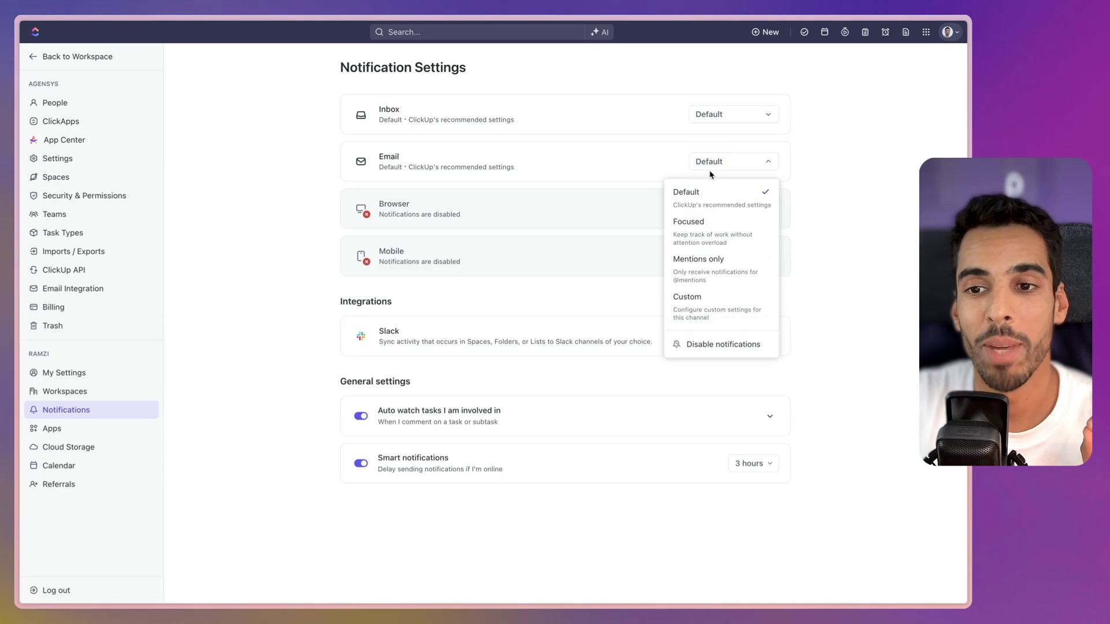
left_click(712, 276)
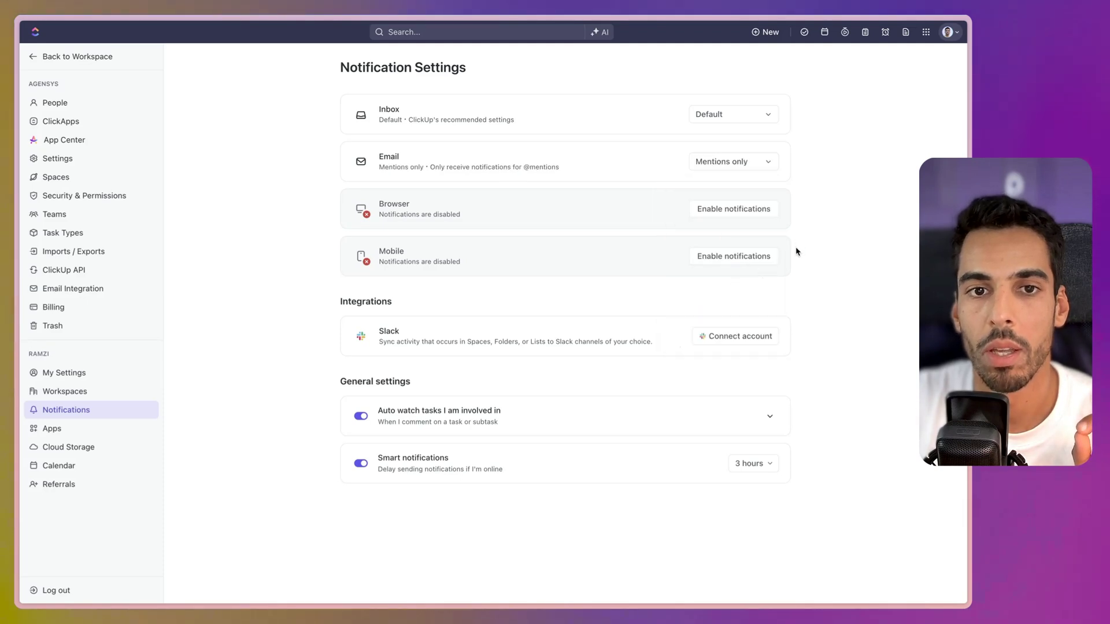
left_click(724, 116)
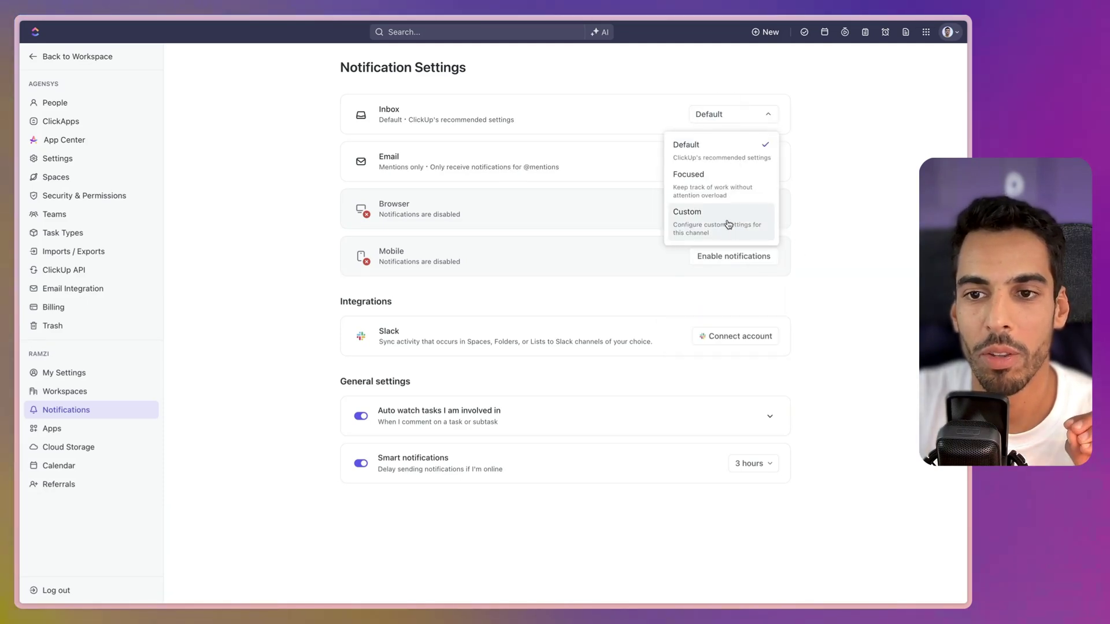
Step: Switch Inbox to Custom and turn off Resolved comments and Reactions triggers
left_click(727, 223)
left_click(660, 174)
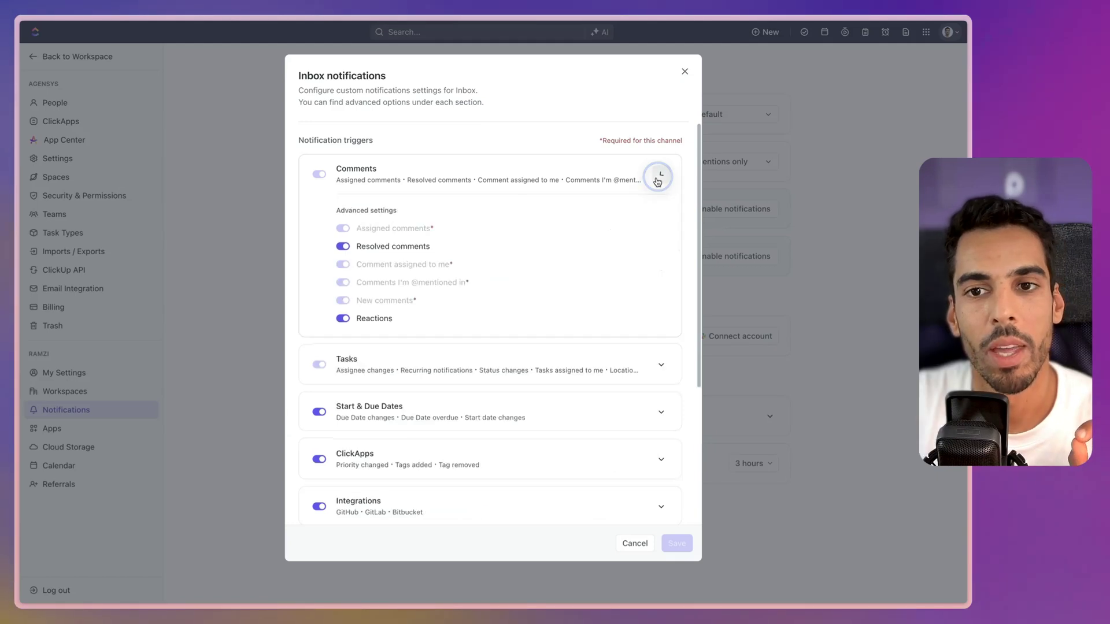
left_click(344, 247)
left_click(345, 319)
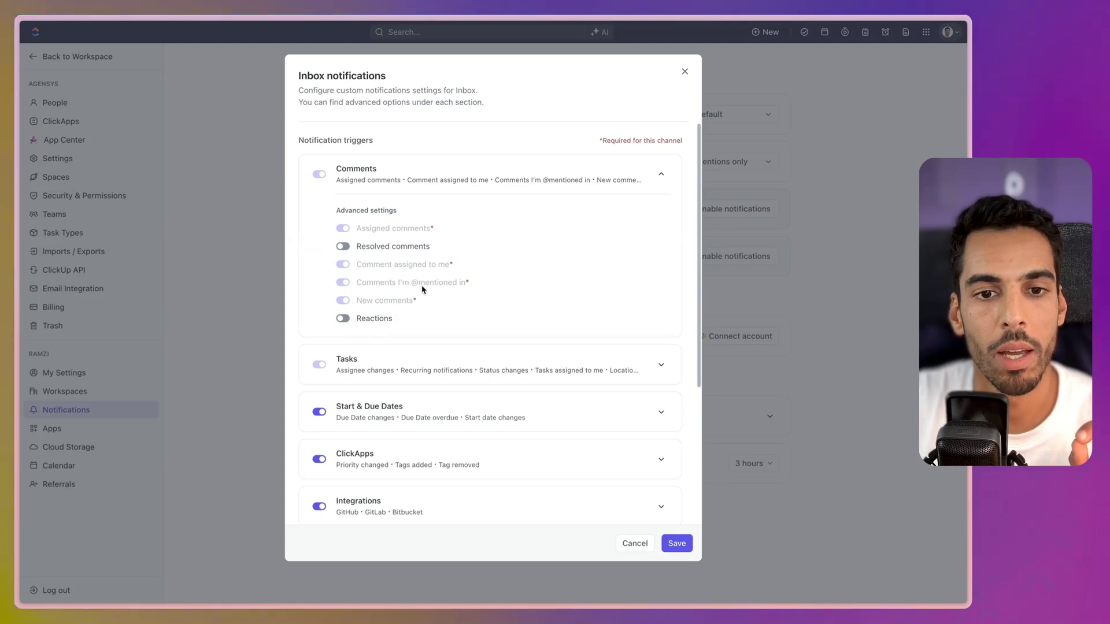
Step: Turn off the optional Tasks triggers: assignee, recurring, location, attachment, custom field, name, merged, dependencies
left_click(466, 350)
scroll(352, 324, "down", 3)
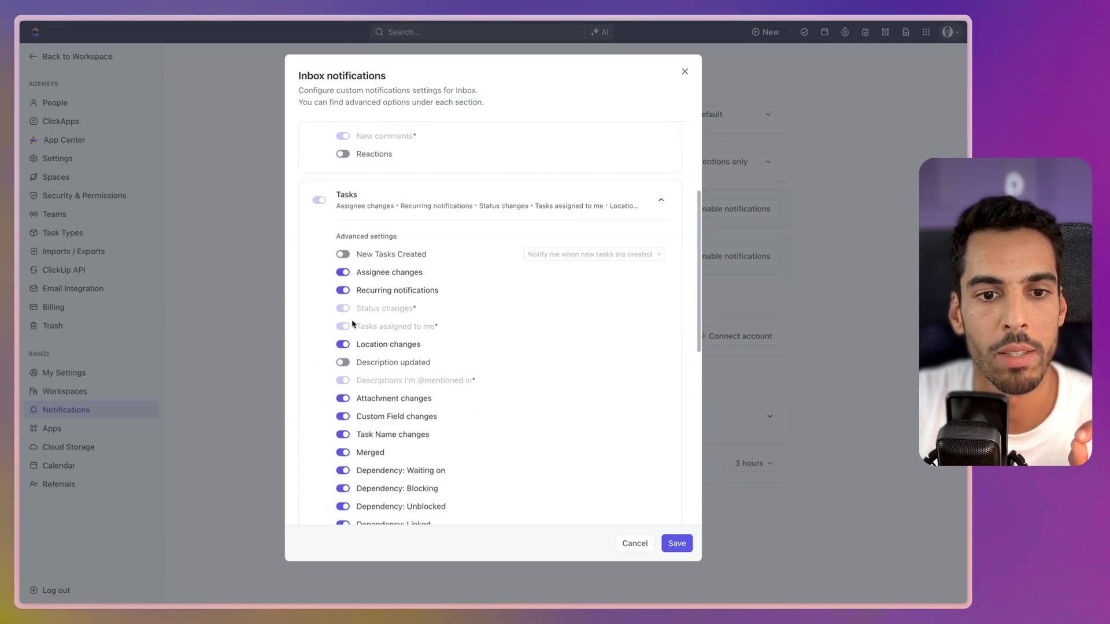
left_click(343, 272)
left_click(342, 290)
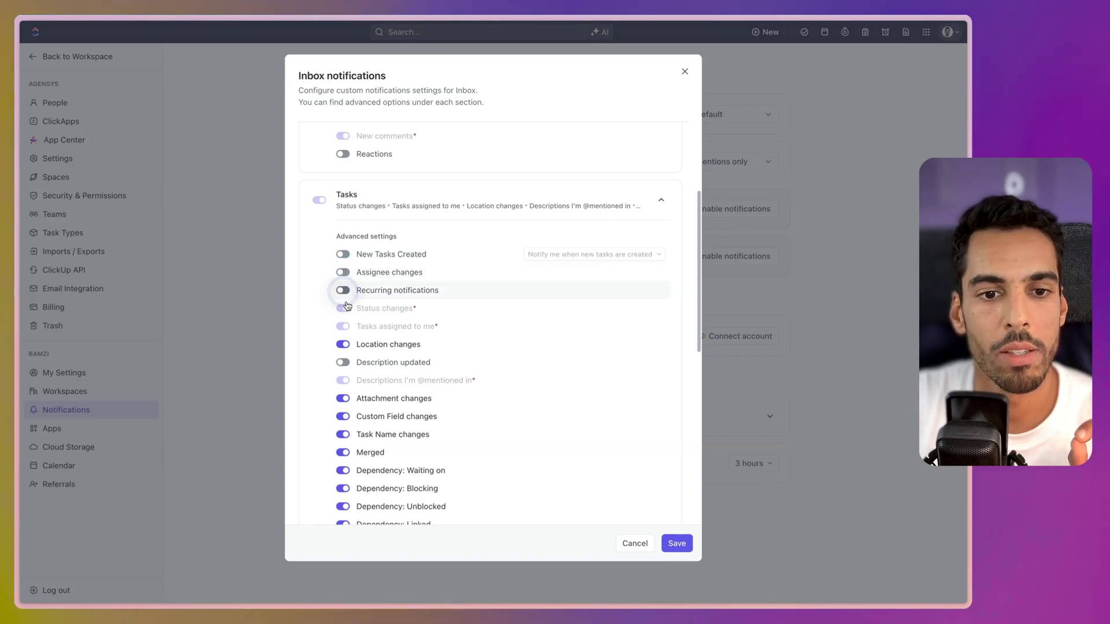
left_click(342, 344)
left_click(345, 399)
scroll(347, 400, "down", 1)
left_click(344, 372)
left_click(345, 391)
left_click(343, 408)
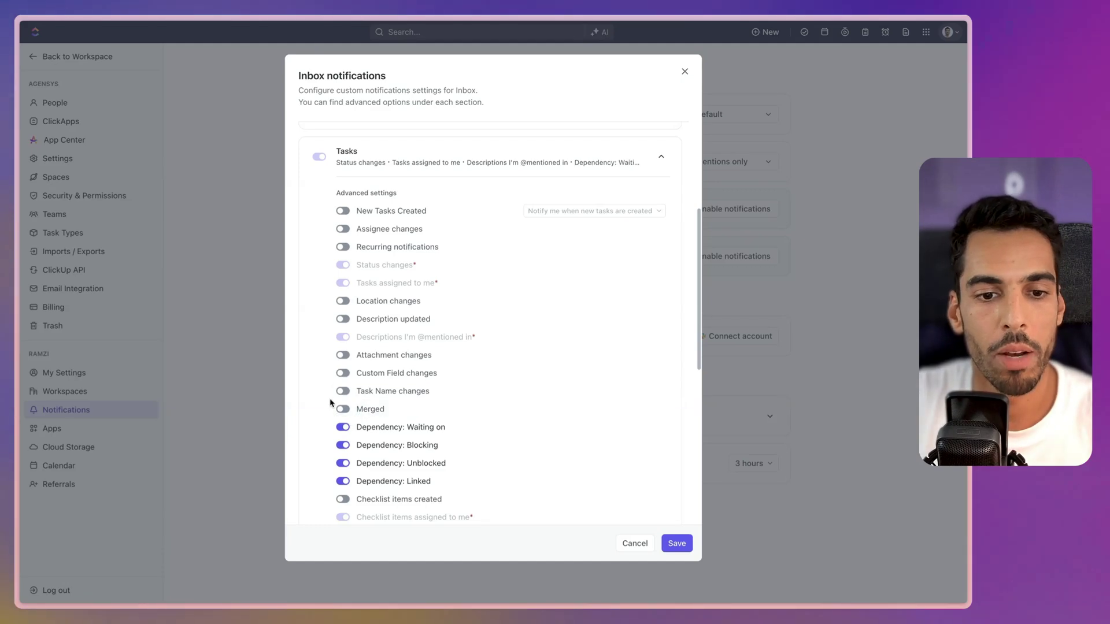
left_click(343, 427)
left_click(344, 445)
left_click(343, 463)
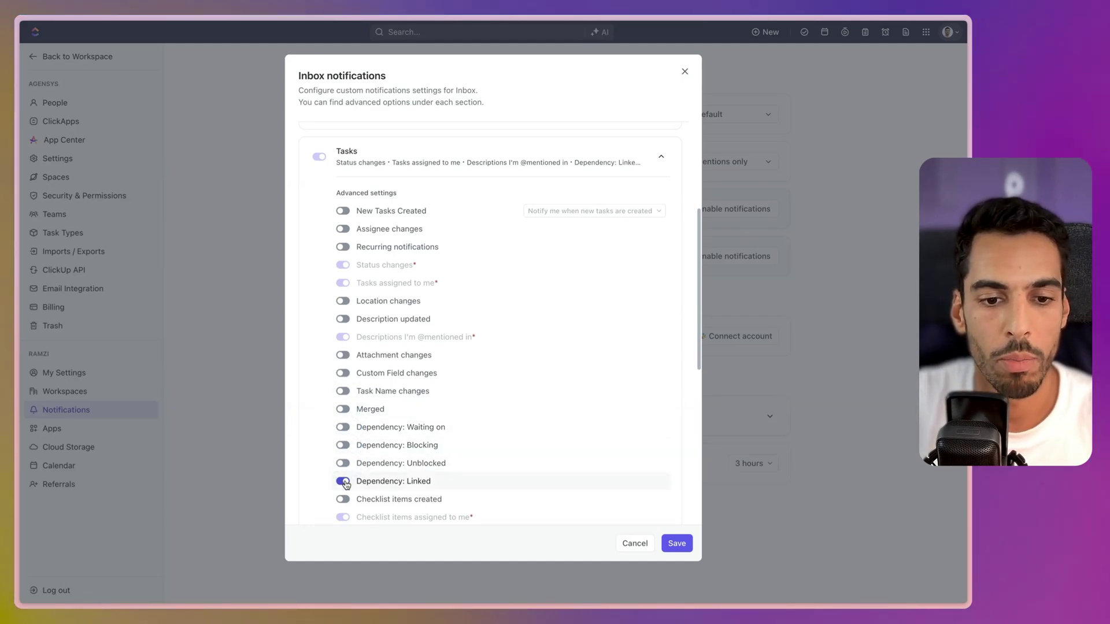
left_click(344, 481)
Step: Turn off Start & Due Dates, ClickApps, Integrations, List Info, Docs and Chat views, and Sharing triggers
scroll(370, 462, "down", 3)
left_click(386, 422)
scroll(384, 422, "down", 1)
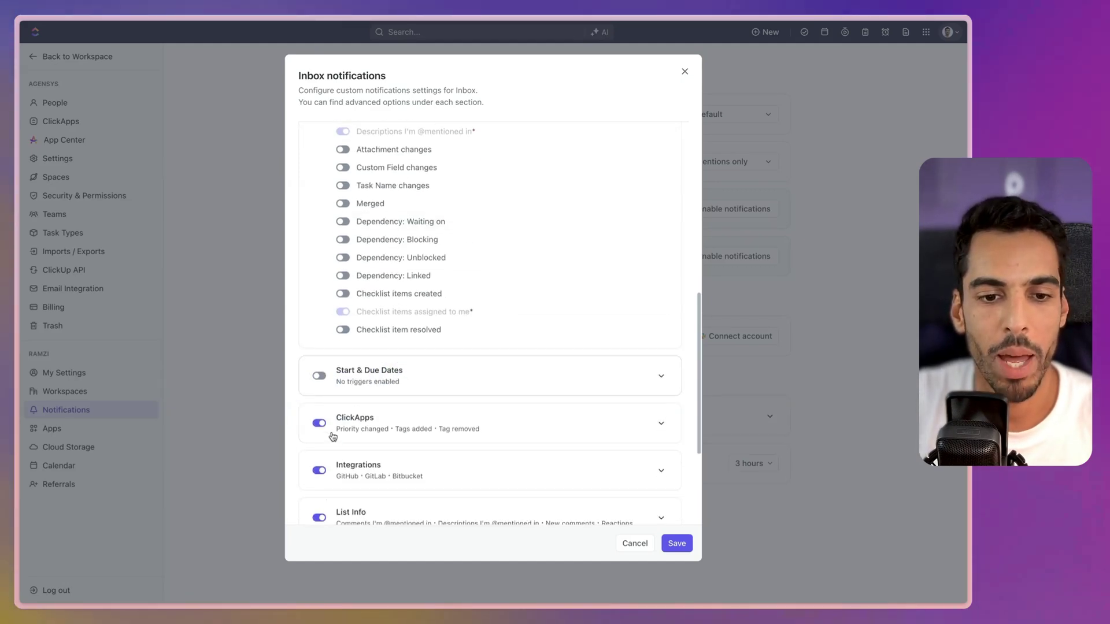
left_click(353, 426)
left_click(368, 457)
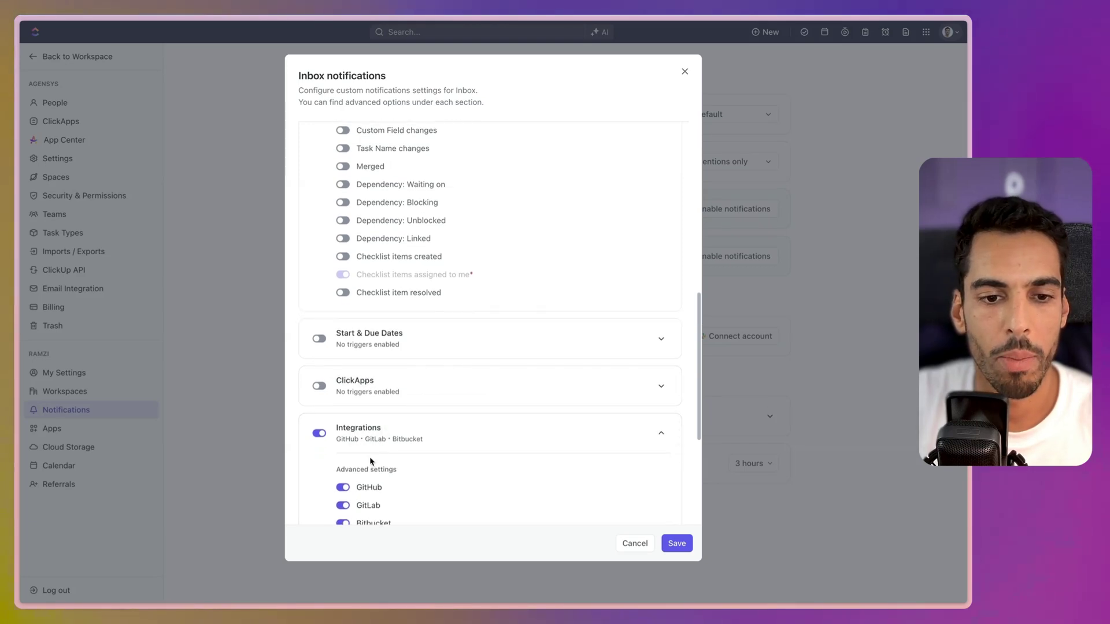
left_click(319, 434)
scroll(320, 376, "down", 4)
left_click(319, 349)
left_click(319, 396)
left_click(319, 444)
Step: Collapse the expanded trigger sections and save the custom Inbox notification settings
left_click(465, 491)
scroll(384, 459, "down", 1)
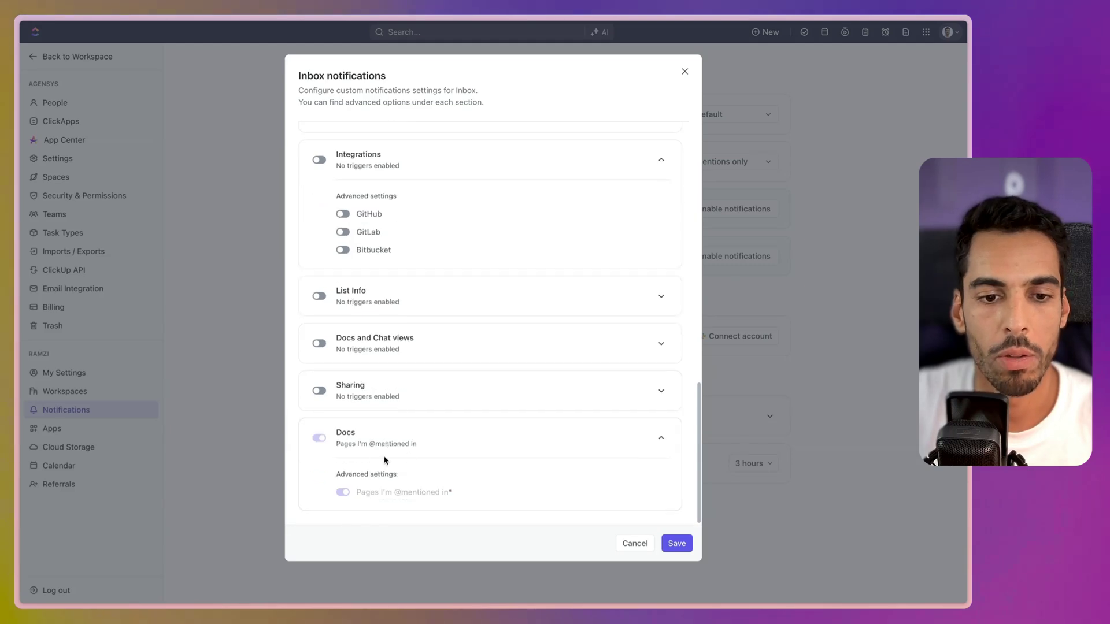
scroll(404, 428, "up", 10)
left_click(445, 284)
scroll(445, 285, "up", 3)
left_click(387, 169)
scroll(389, 299, "down", 5)
left_click(427, 445)
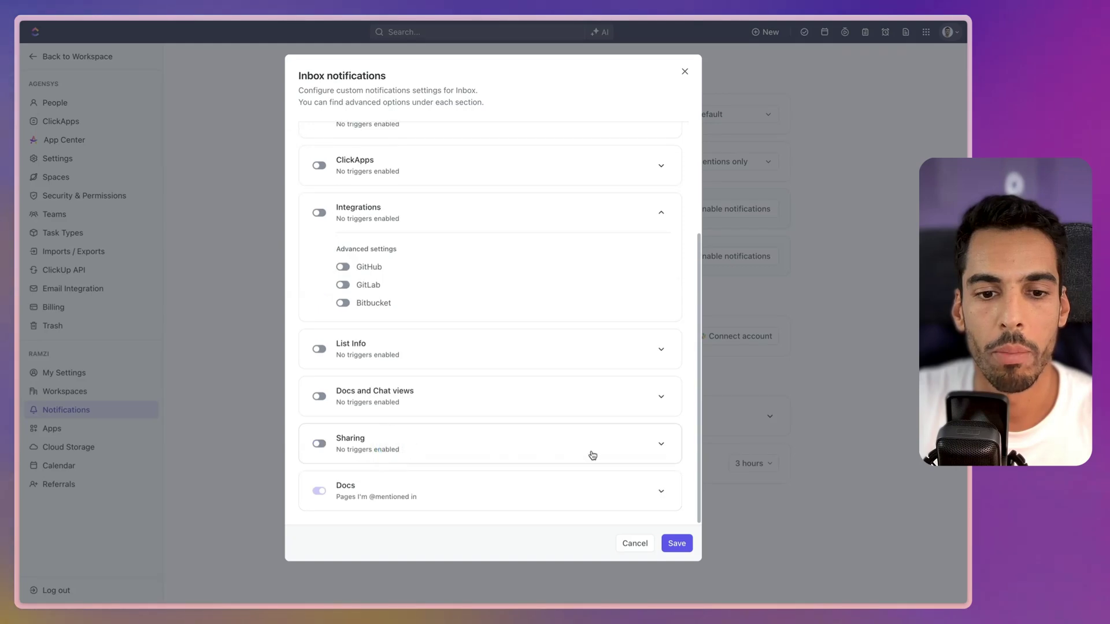
scroll(532, 451, "up", 2)
scroll(538, 416, "up", 1)
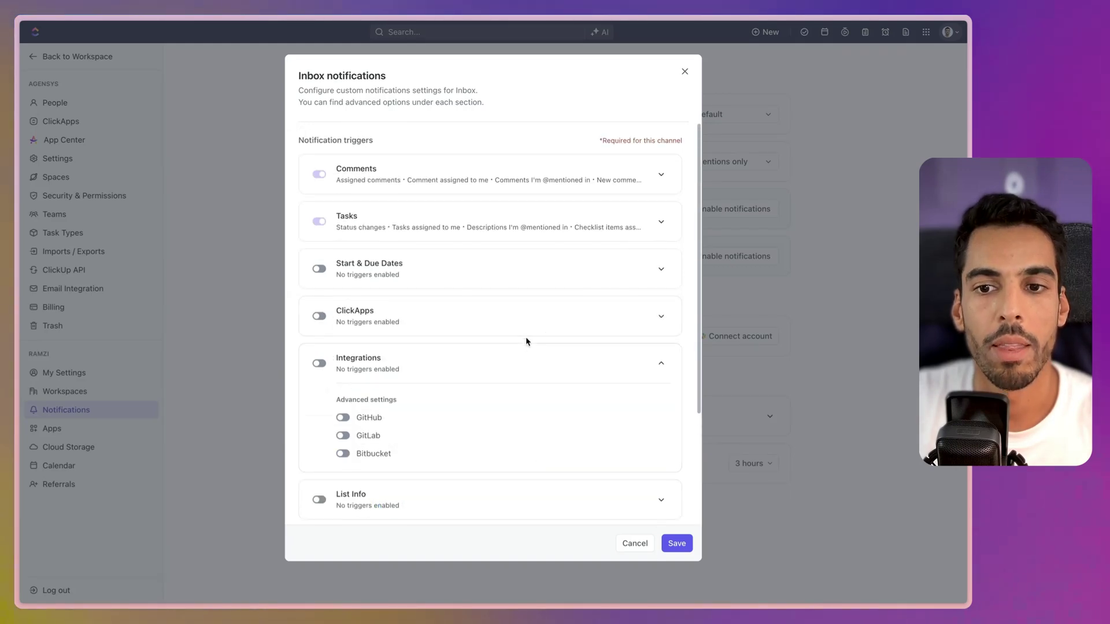
left_click(613, 369)
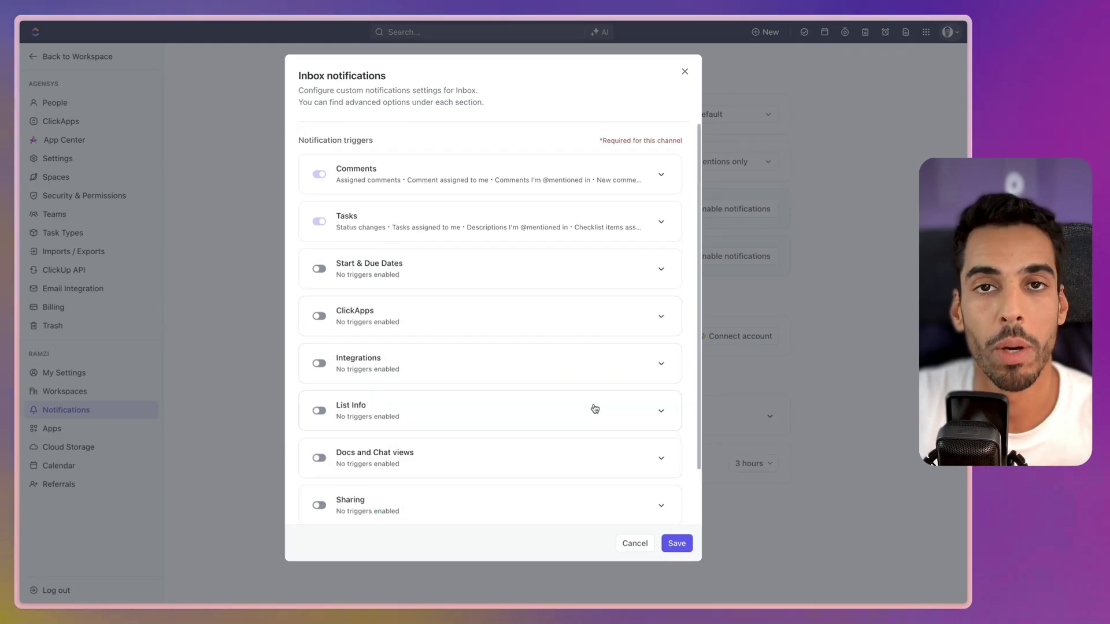
left_click(682, 544)
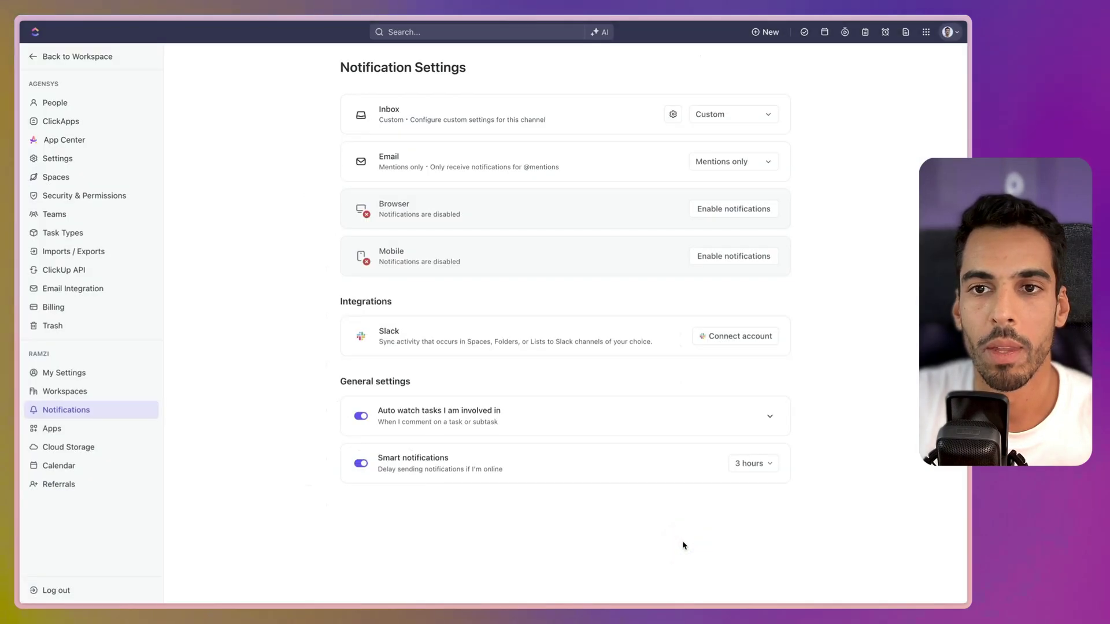
Step: Review the auto-watch, smart notification delay and Inbox trigger settings without changing them
left_click(769, 417)
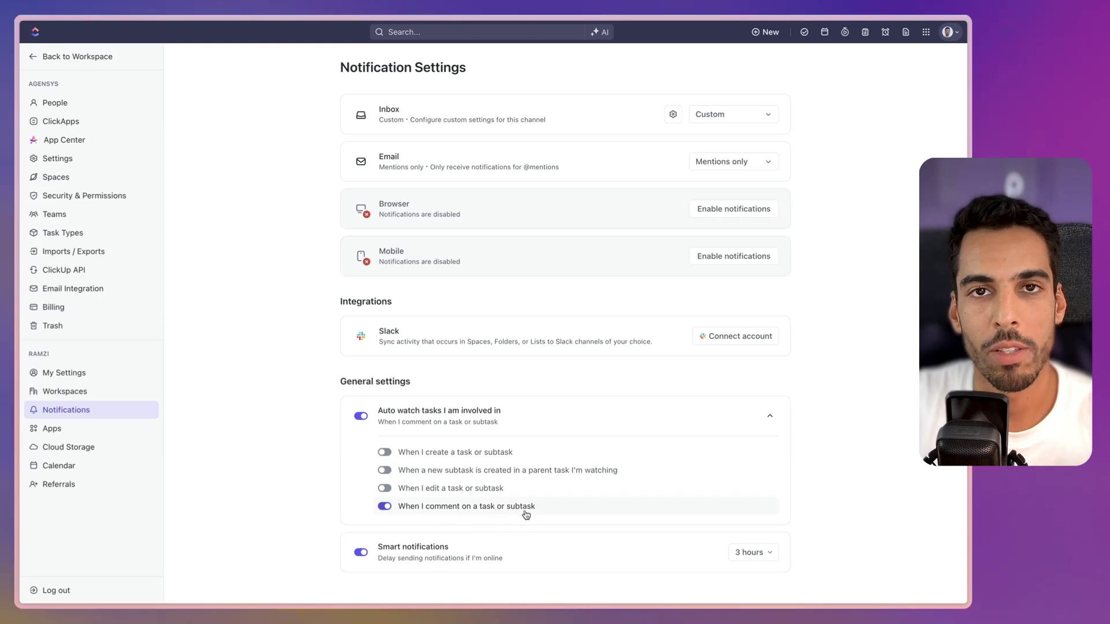
left_click(756, 555)
left_click(825, 555)
left_click(704, 120)
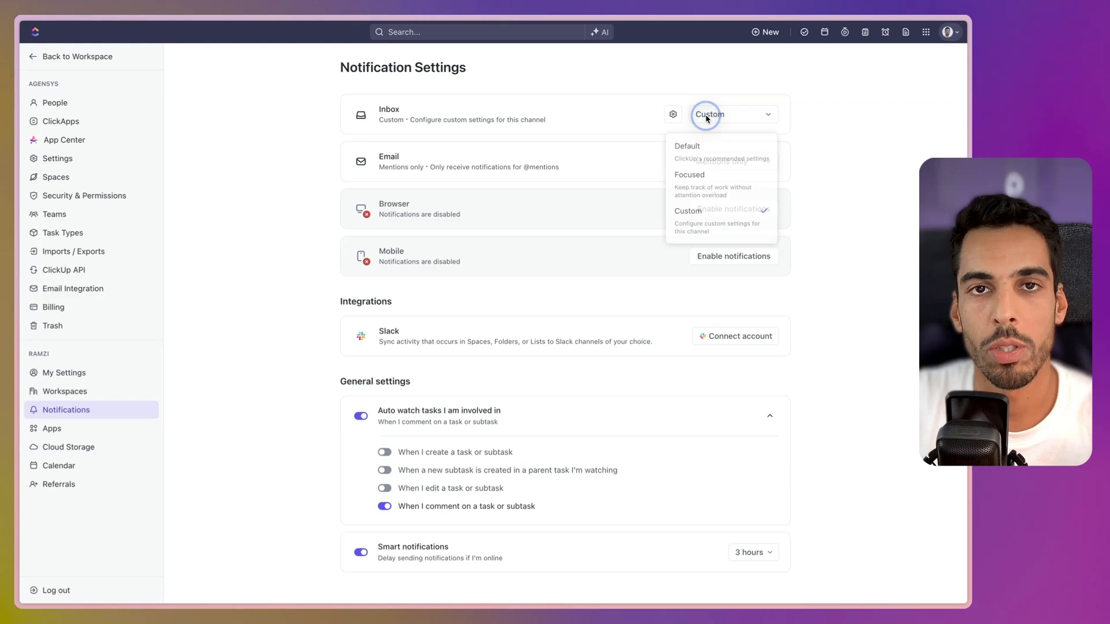
left_click(681, 115)
left_click(672, 114)
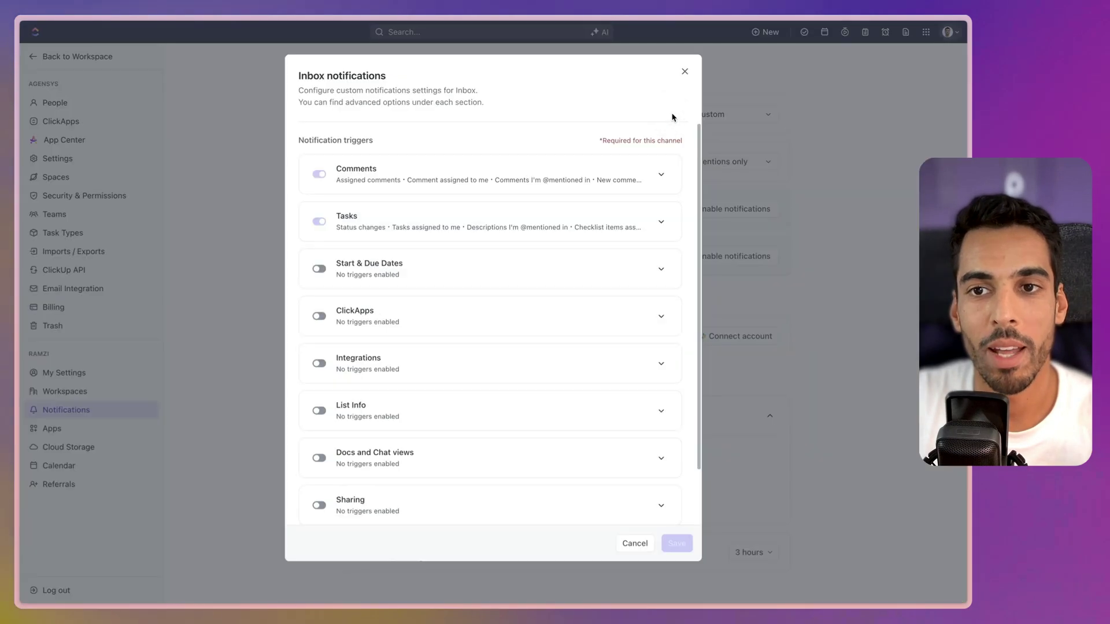
left_click(684, 71)
Step: Check the Email choices unchanged, then go back to the workspace and open Inbox
left_click(710, 162)
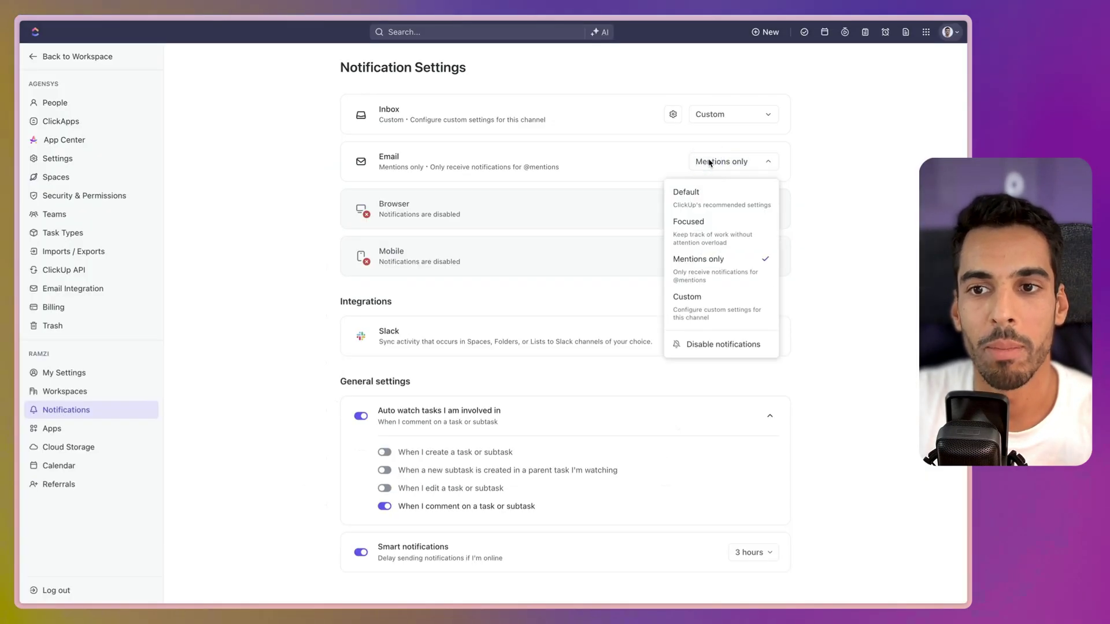
left_click(805, 246)
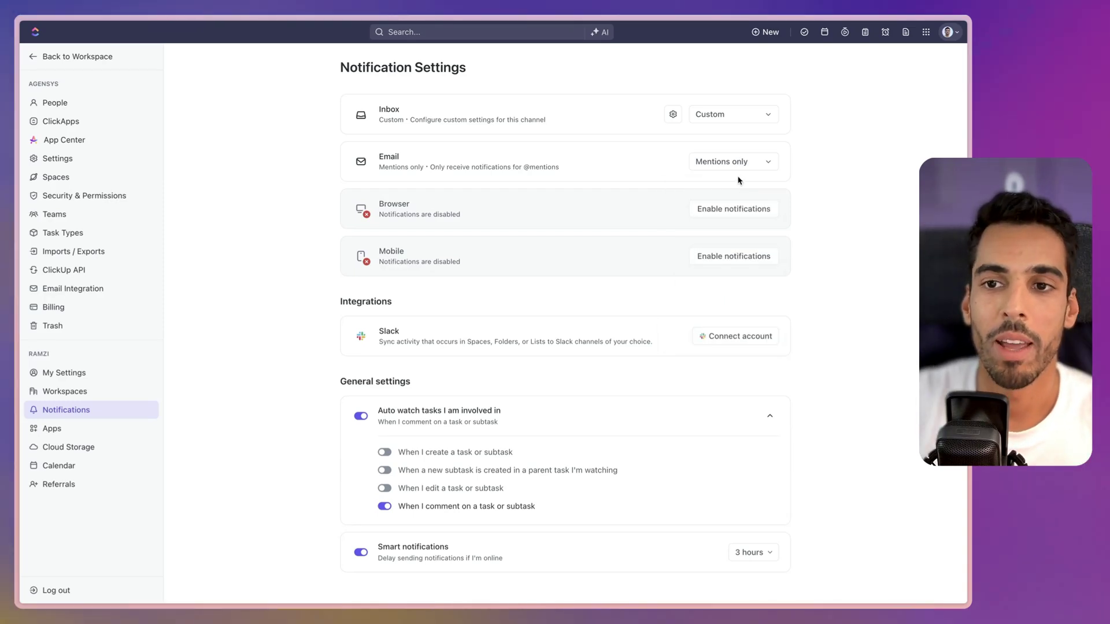
left_click(739, 167)
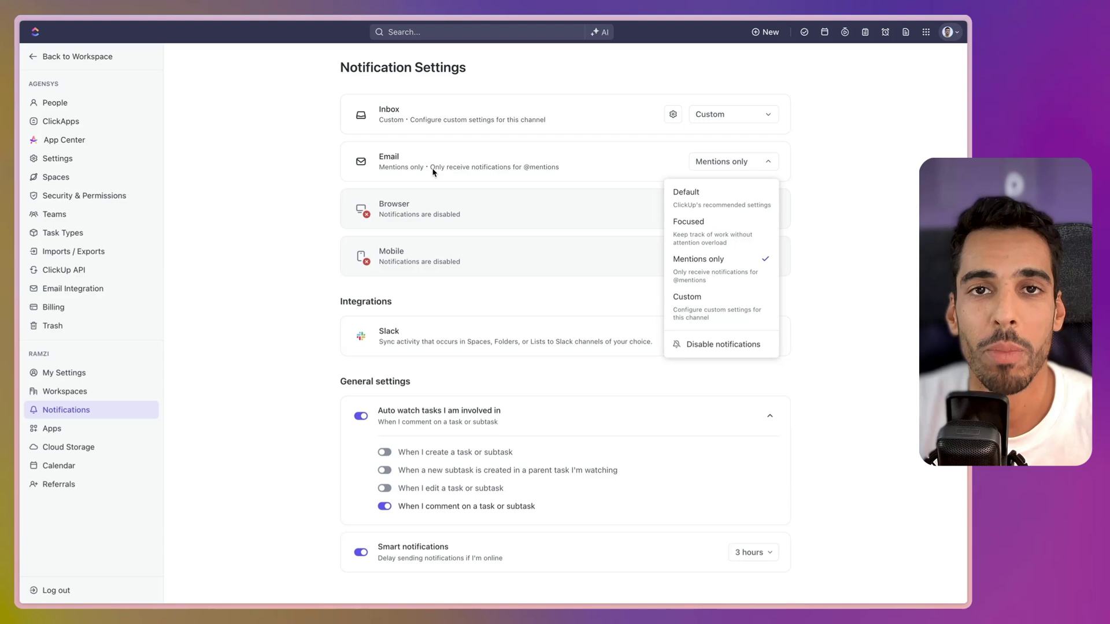
left_click(23, 55)
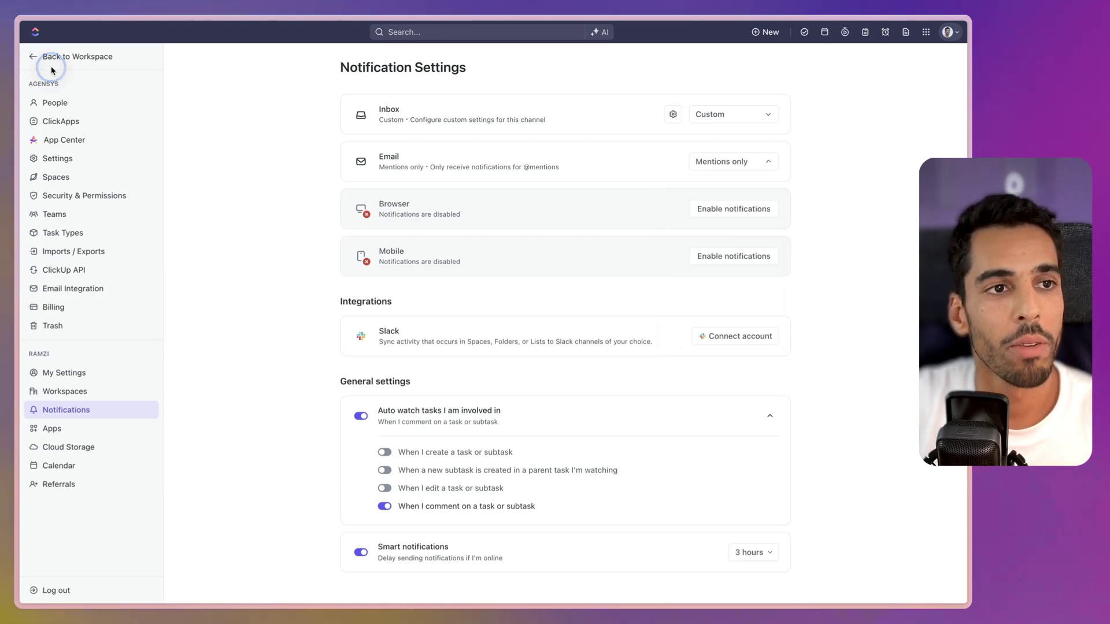
left_click(58, 58)
left_click(63, 104)
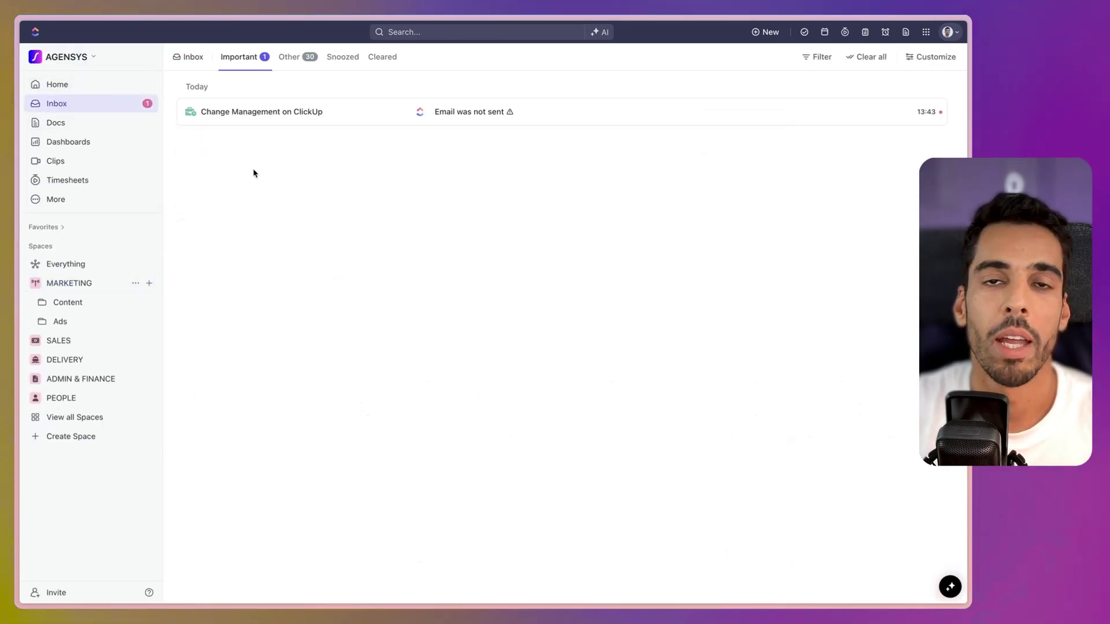